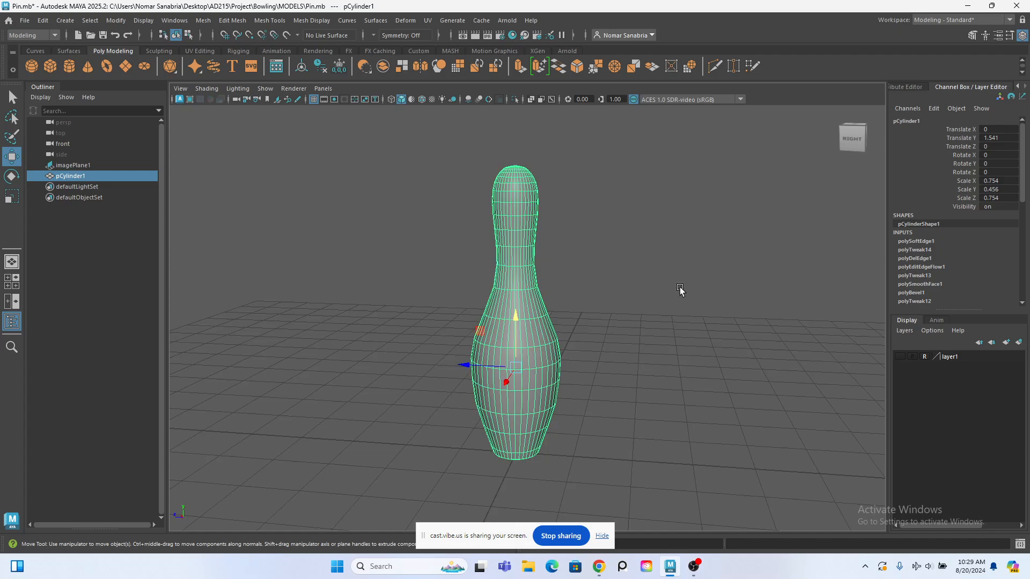
# Examine the list of construction history inputs on the bowling pin mesh
pyautogui.scroll(-3, 942, 253)
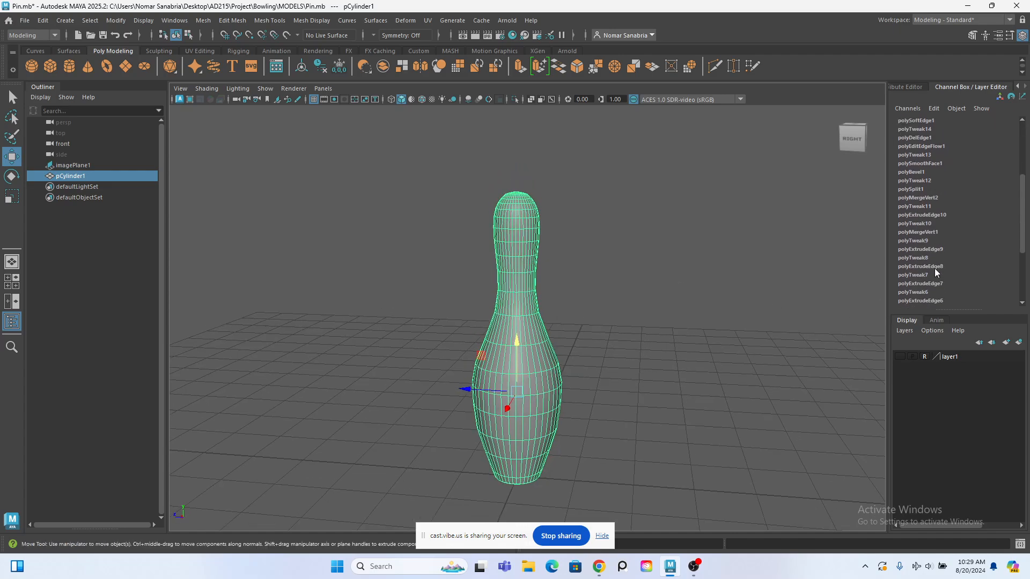
pyautogui.scroll(3, 938, 241)
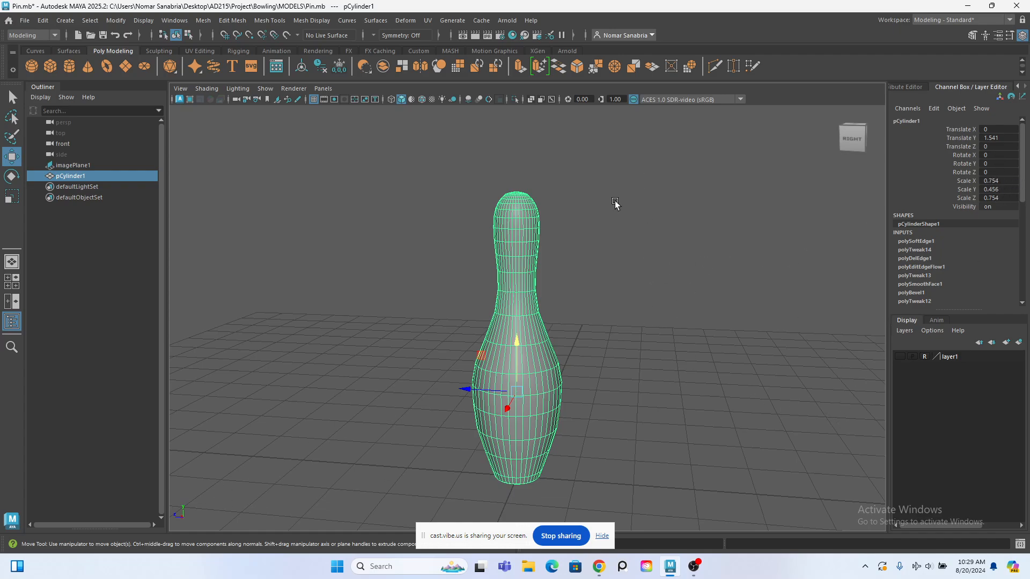
pyautogui.scroll(-8, 945, 262)
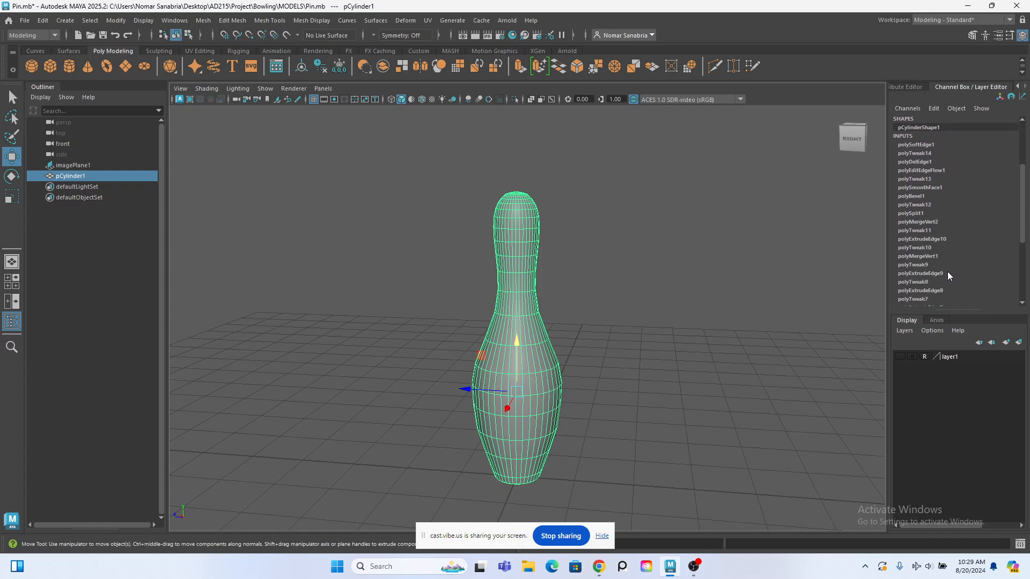
pyautogui.scroll(3, 965, 284)
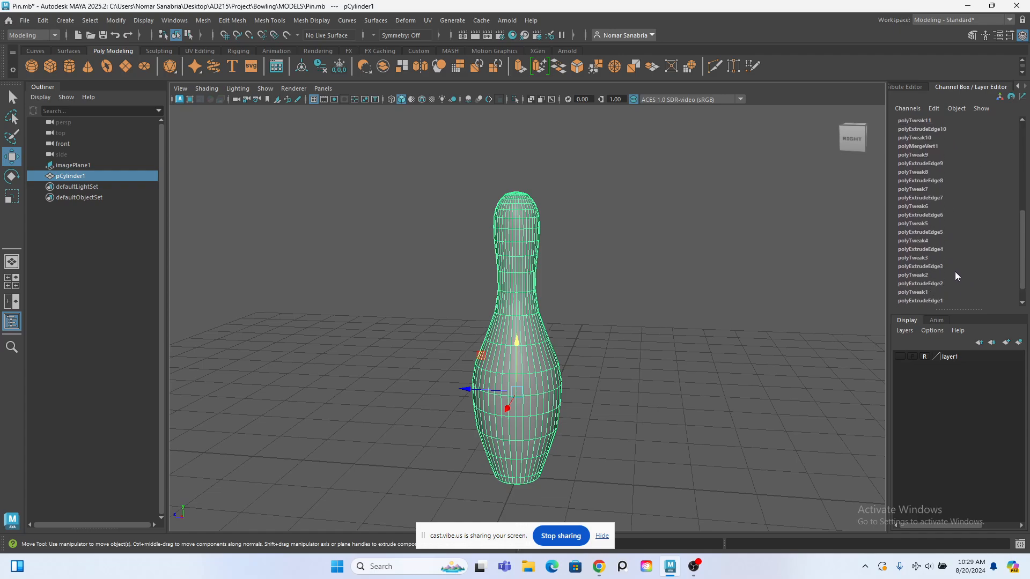
pyautogui.scroll(1, 955, 198)
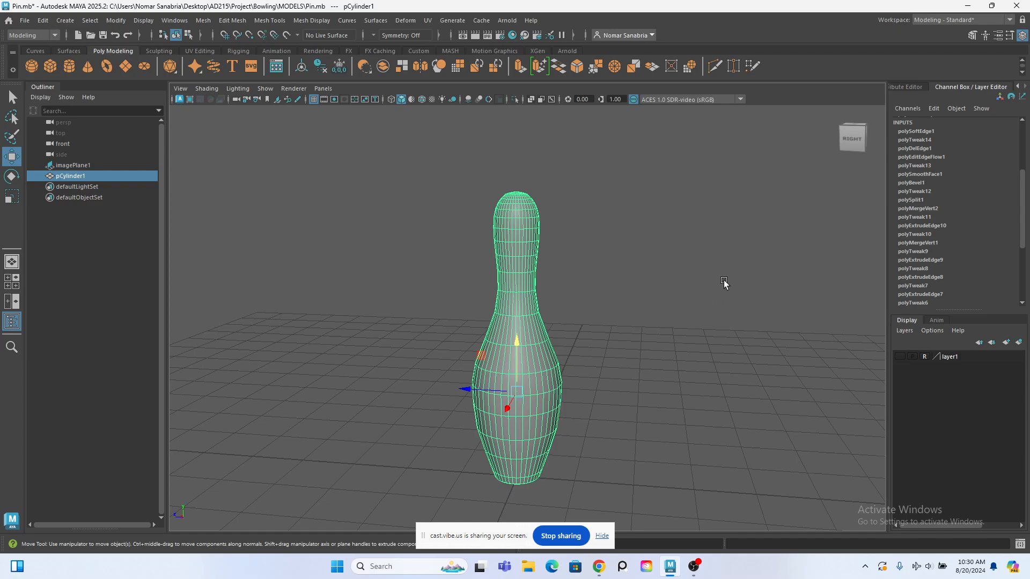
pyautogui.scroll(-4, 983, 212)
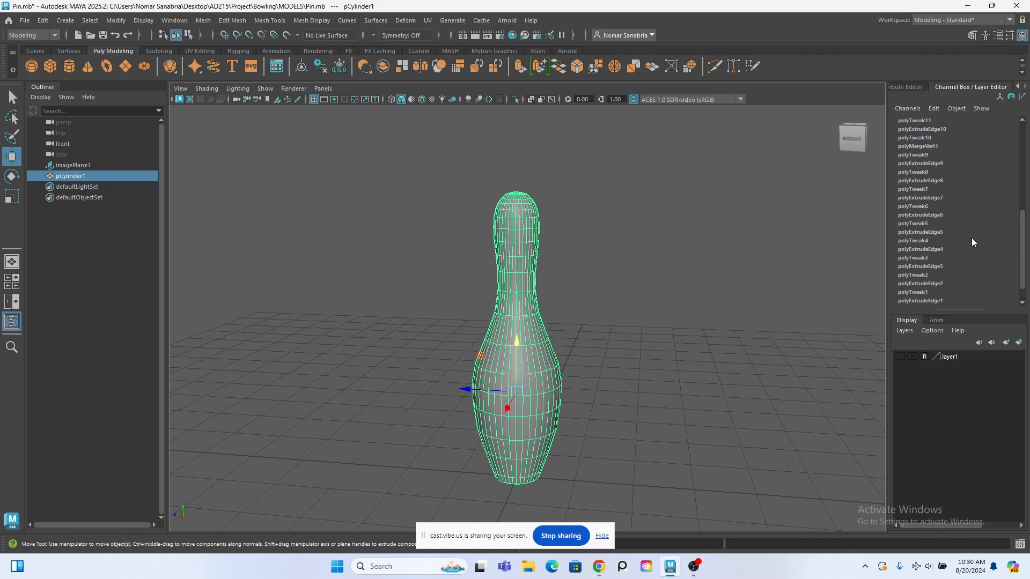
pyautogui.scroll(-1, 971, 237)
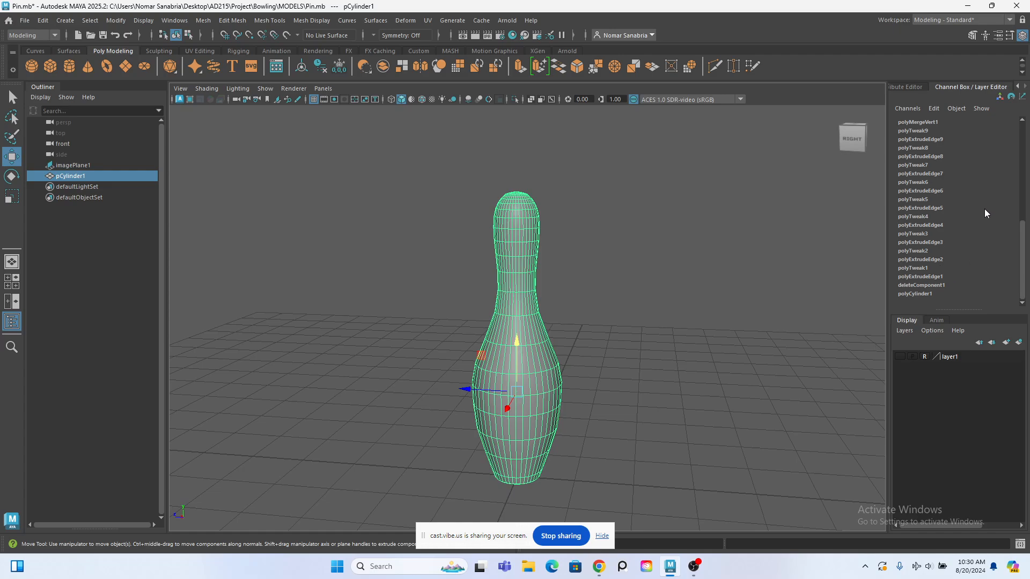
pyautogui.scroll(6, 985, 213)
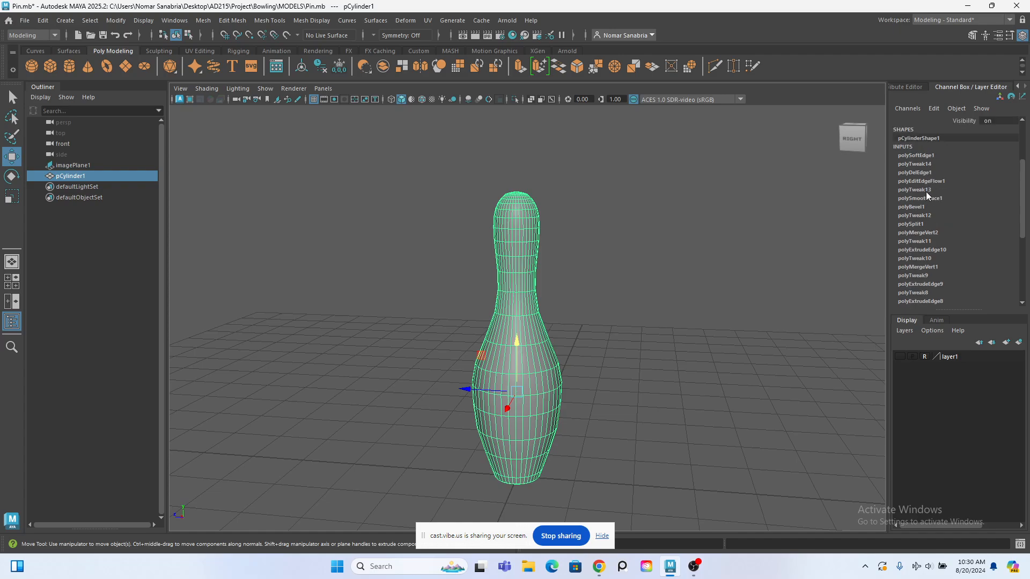
pyautogui.scroll(-1, 925, 268)
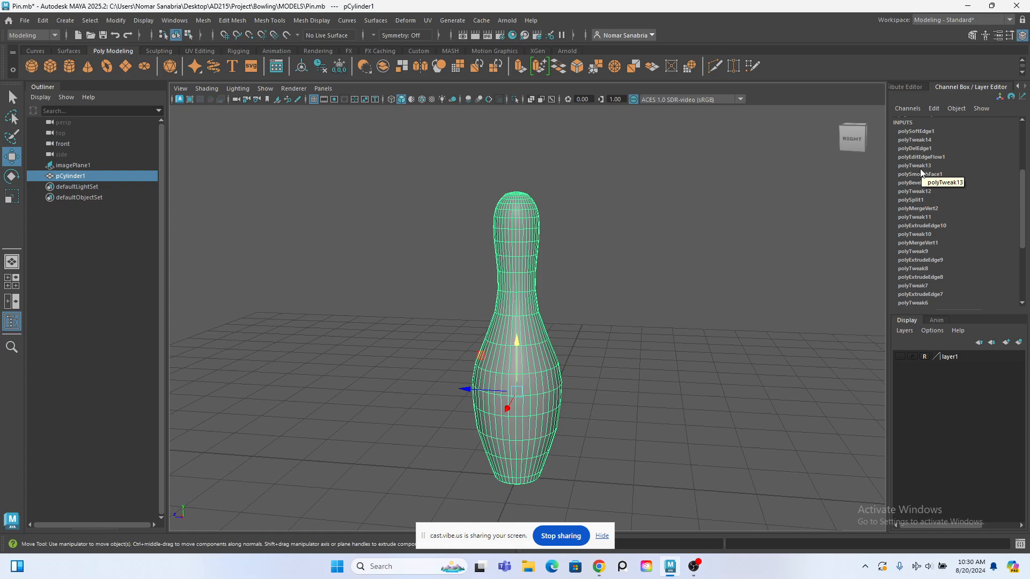
pyautogui.scroll(-5, 917, 259)
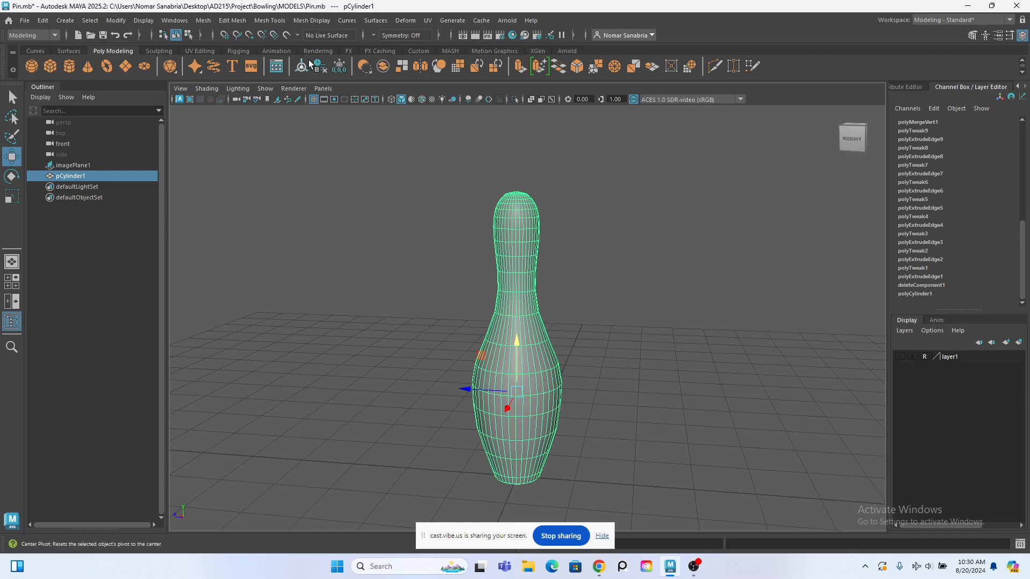
# Delete the bowling pin's construction history and freeze its transformations
pyautogui.click(323, 72)
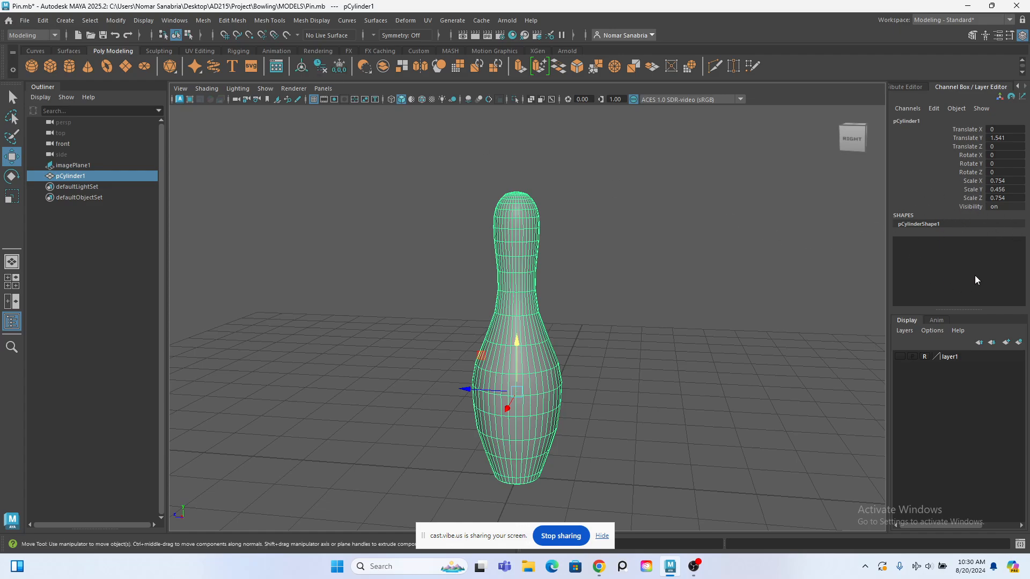
pyautogui.click(602, 536)
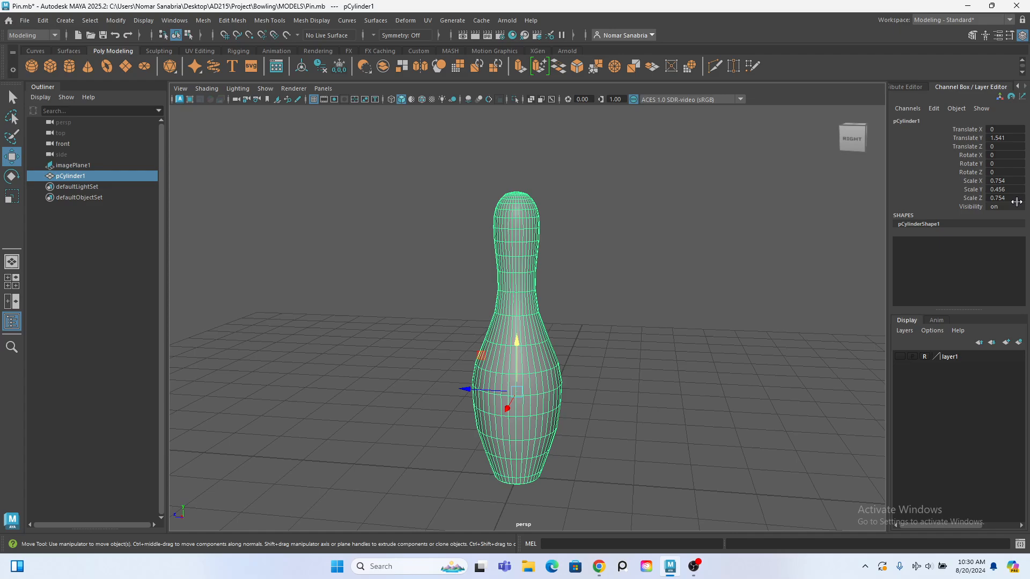
pyautogui.click(341, 69)
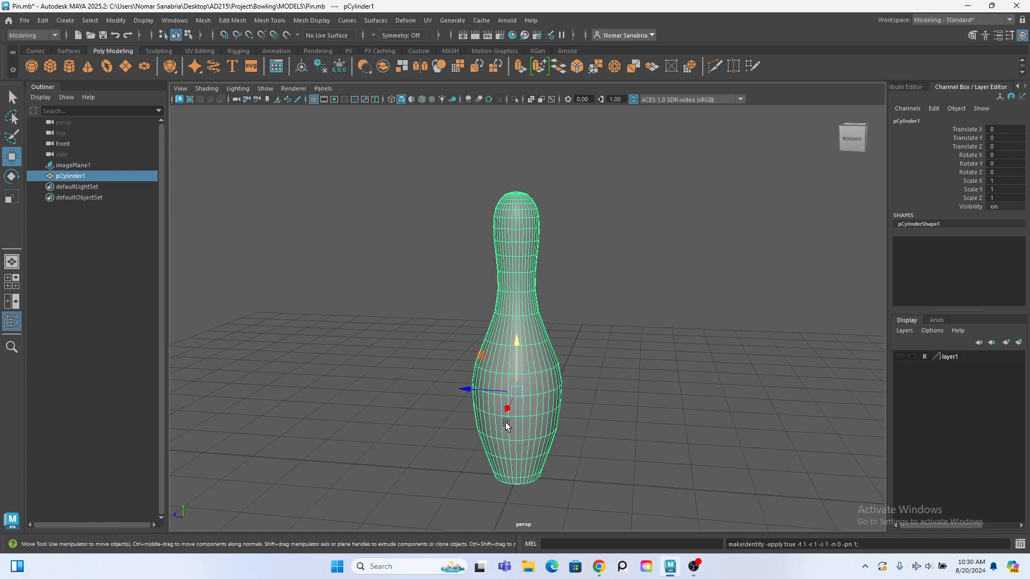
# Open the UV Editor to show the bowling pin's UV layout
pyautogui.scroll(-2, 542, 379)
pyautogui.keyDown('alt'); pyautogui.moveTo(613, 362); pyautogui.dragTo(621, 275, button='middle'); pyautogui.keyUp('alt')
pyautogui.keyDown('alt'); pyautogui.moveTo(623, 273); pyautogui.dragTo(638, 184, button='right'); pyautogui.keyUp('alt')
pyautogui.click(428, 21)
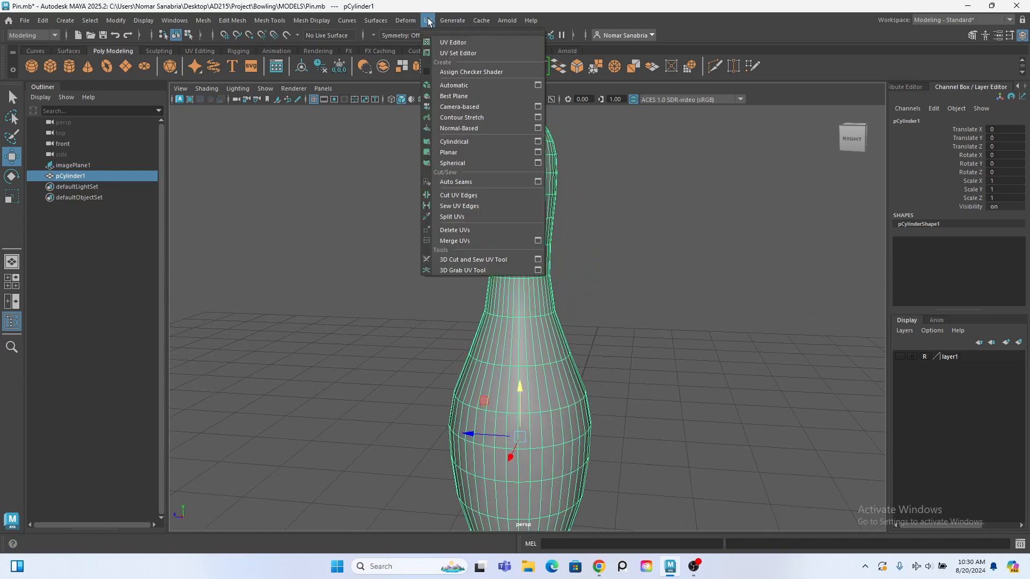
pyautogui.click(458, 44)
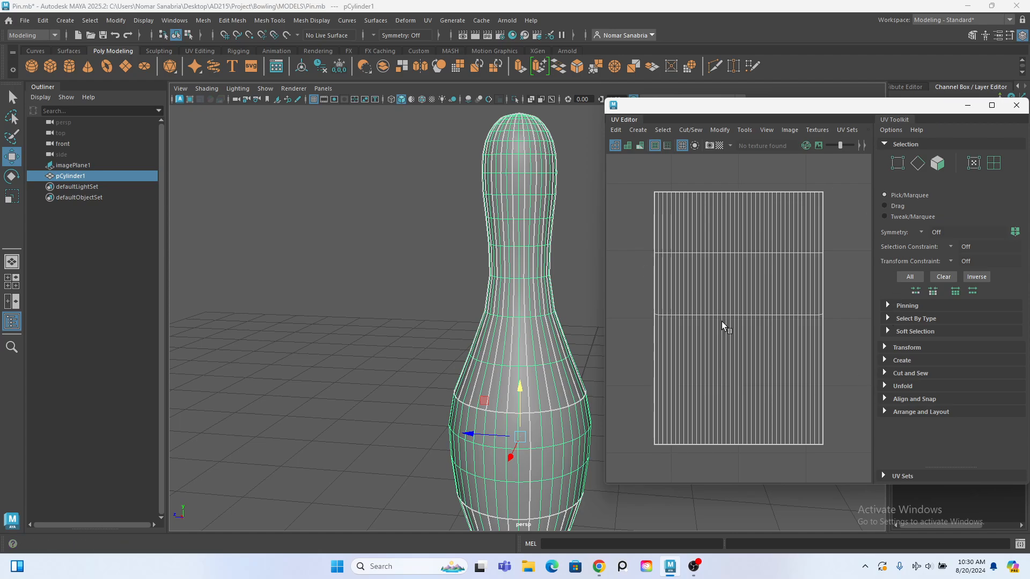
# Delete all existing UVs from the bowling pin and reselect the mesh
pyautogui.scroll(-2, 480, 314)
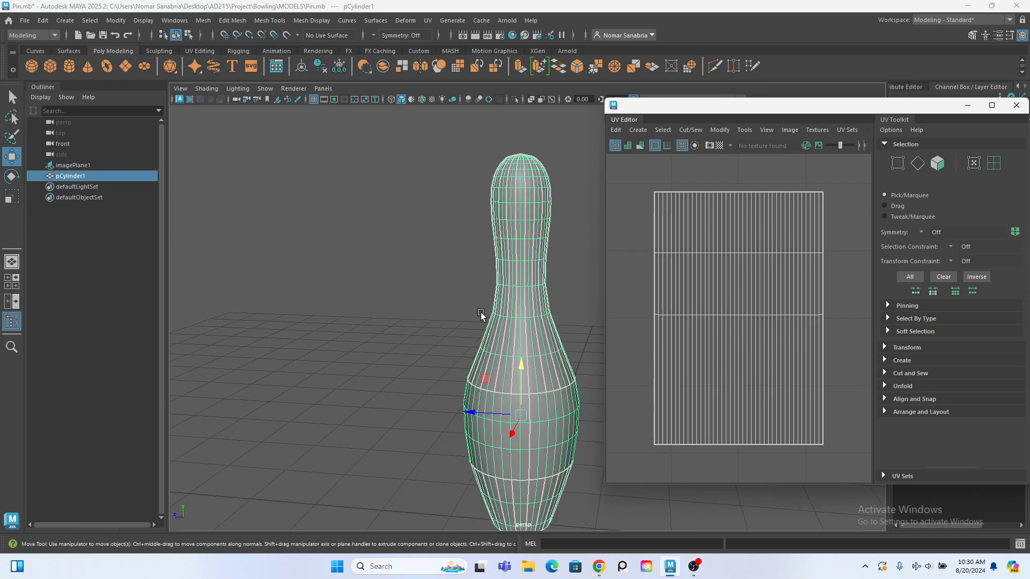
pyautogui.keyDown('alt'); pyautogui.moveTo(542, 323); pyautogui.dragTo(526, 301, button='middle'); pyautogui.keyUp('alt')
pyautogui.scroll(2, 522, 252)
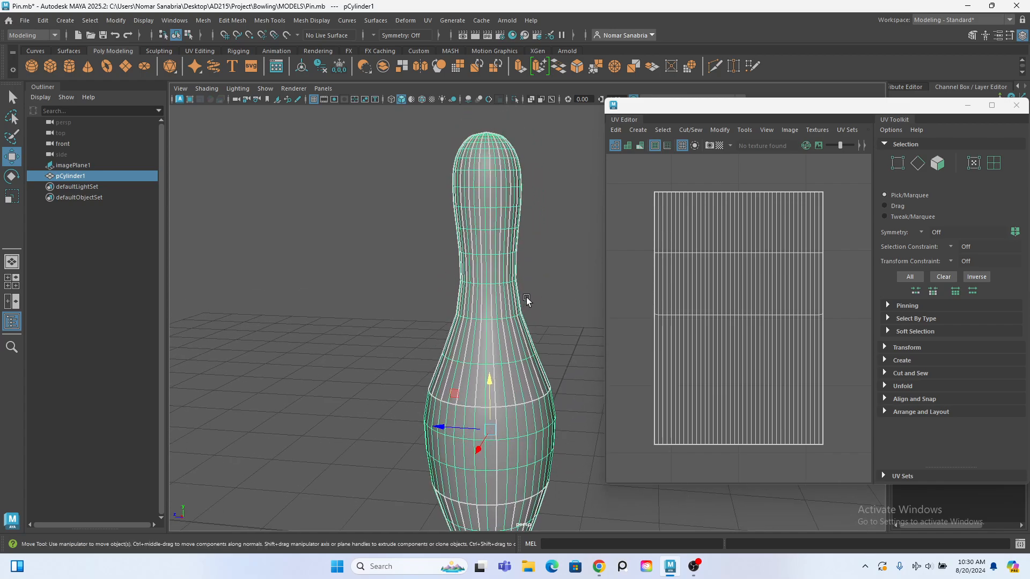
pyautogui.keyDown('alt'); pyautogui.moveTo(527, 301); pyautogui.dragTo(514, 315); pyautogui.keyUp('alt')
pyautogui.keyDown('alt'); pyautogui.moveTo(514, 315); pyautogui.dragTo(519, 282, button='middle'); pyautogui.keyUp('alt')
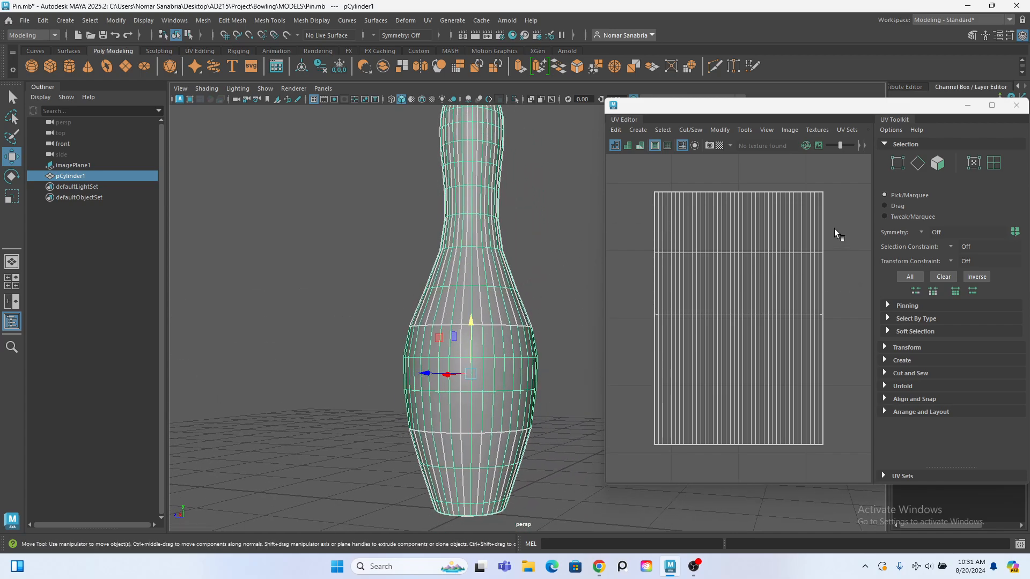
pyautogui.scroll(-2, 754, 231)
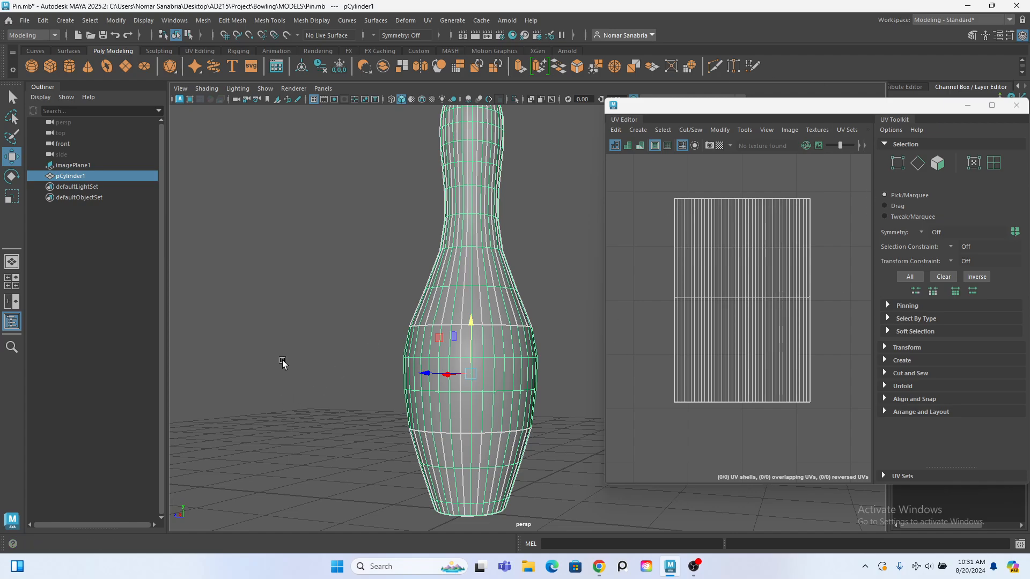
pyautogui.scroll(-2, 379, 364)
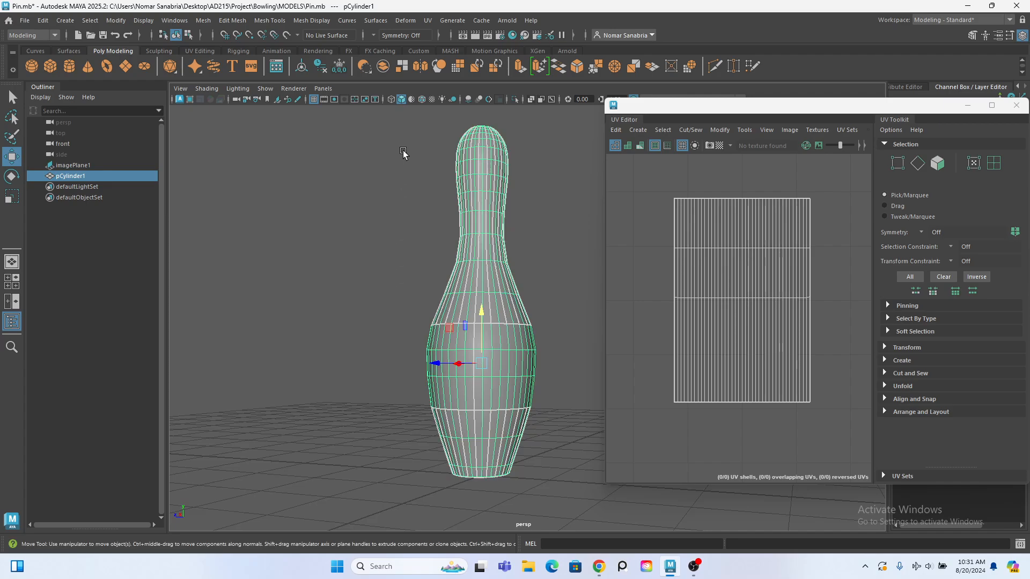
pyautogui.click(431, 22)
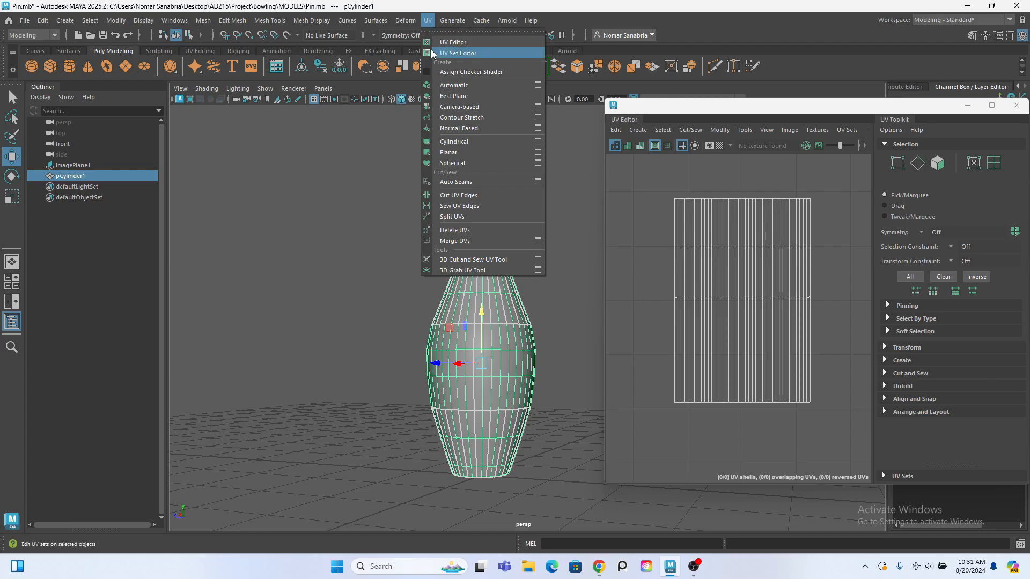
pyautogui.click(491, 228)
pyautogui.click(361, 327)
pyautogui.click(495, 283)
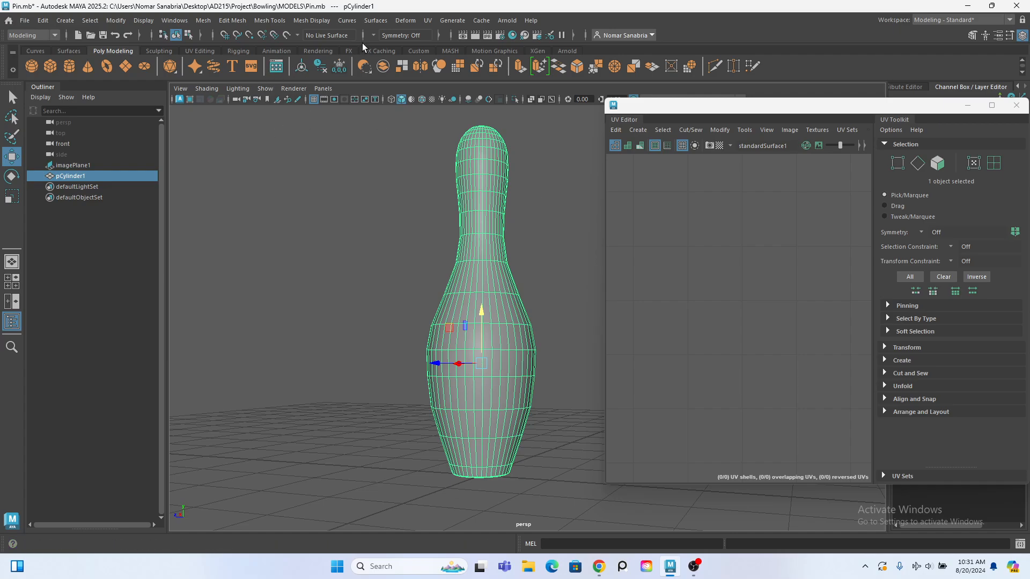
# Apply a planar UV projection to the bowling pin, projecting from the camera and fitting to the bounding box
pyautogui.click(428, 20)
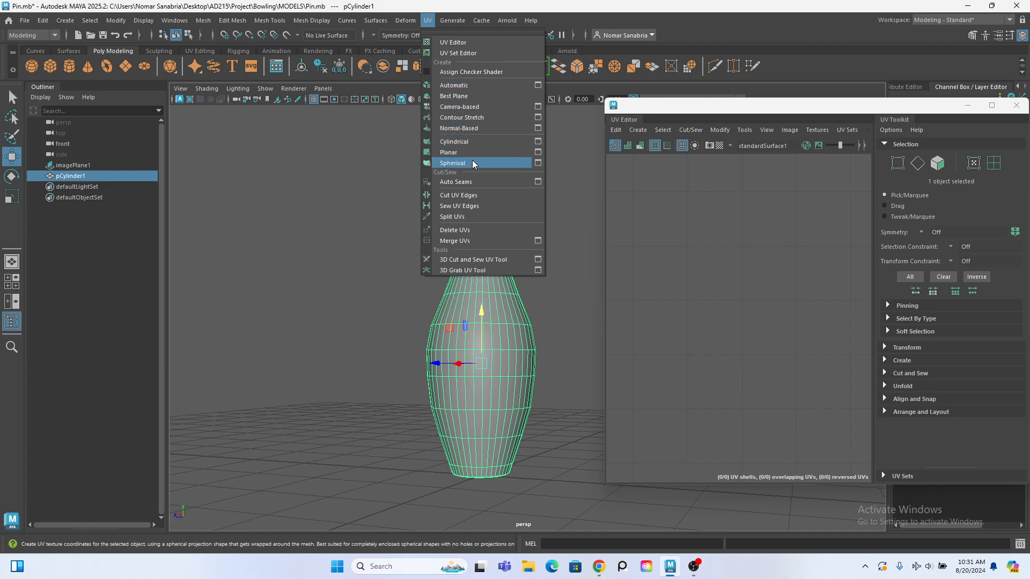
pyautogui.click(539, 152)
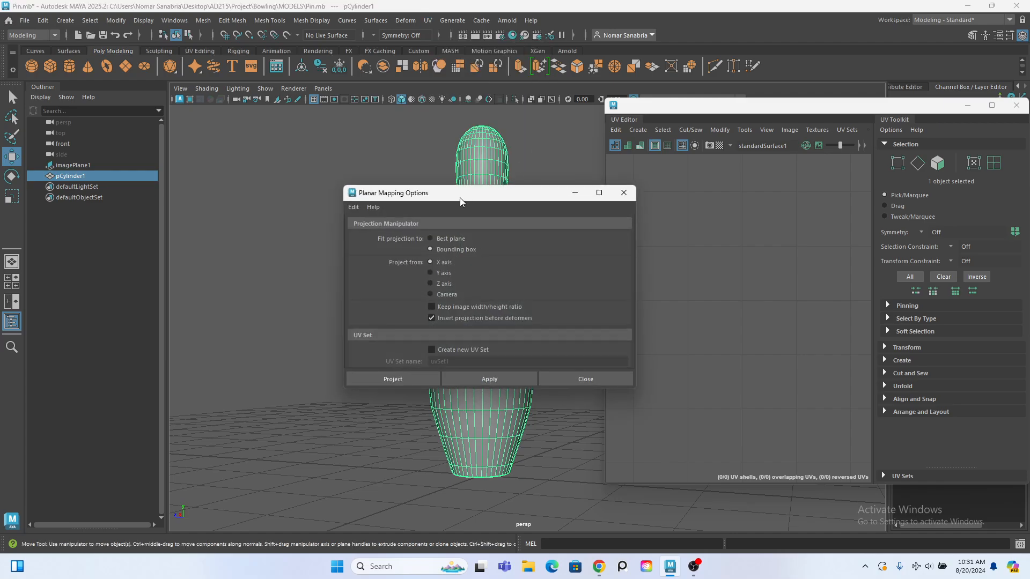
pyautogui.moveTo(459, 197); pyautogui.dragTo(661, 84)
pyautogui.click(628, 182)
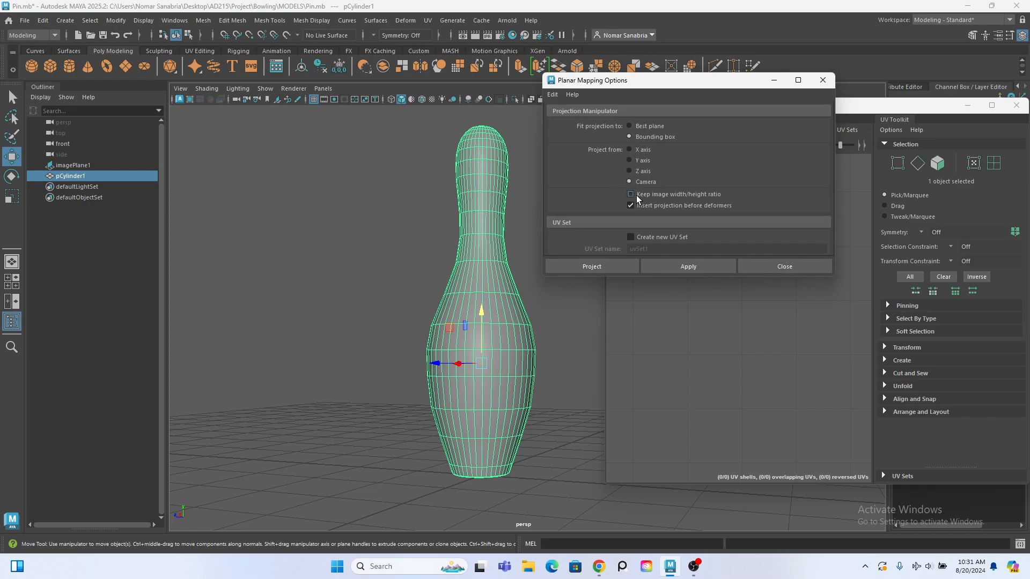
pyautogui.click(599, 266)
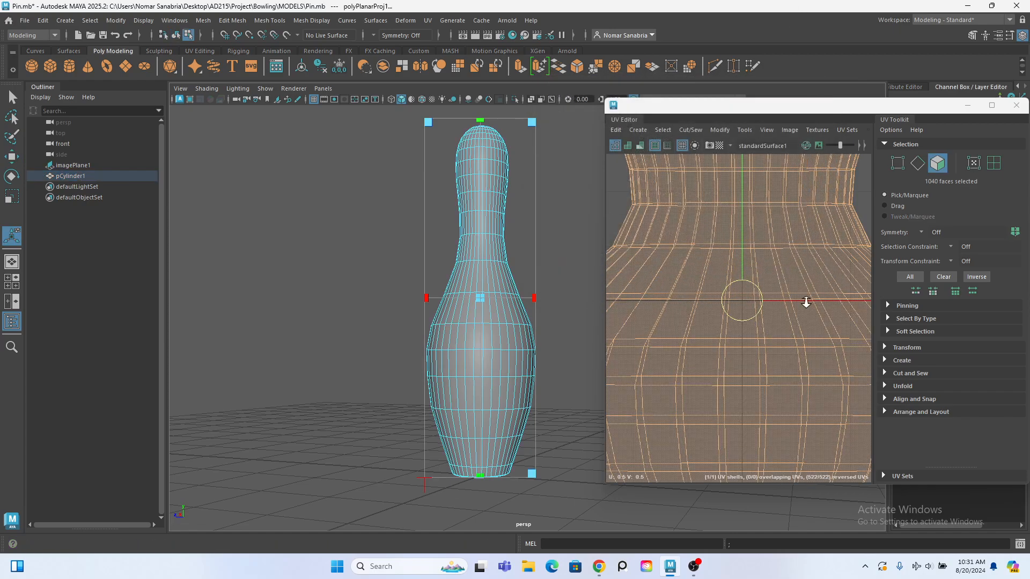
# Frame the projected UV shell in the UV Editor and display the checker map on the bowling pin
pyautogui.scroll(-3, 808, 307)
pyautogui.keyDown('alt'); pyautogui.moveTo(510, 283); pyautogui.dragTo(477, 287, button='middle'); pyautogui.keyUp('alt')
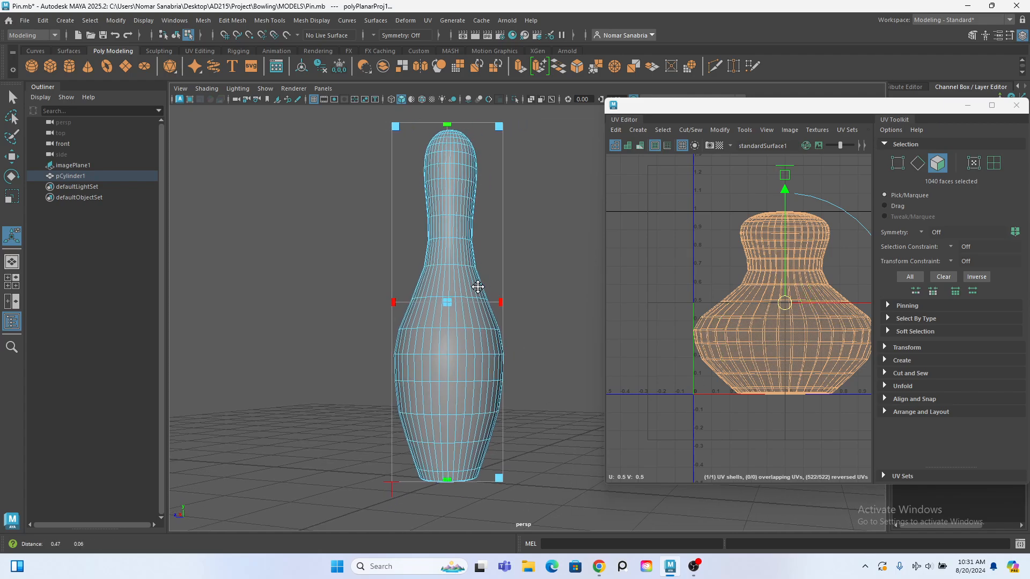
pyautogui.scroll(-2, 784, 338)
pyautogui.keyDown('alt'); pyautogui.moveTo(789, 345); pyautogui.dragTo(735, 346); pyautogui.keyUp('alt')
pyautogui.scroll(3, 774, 315)
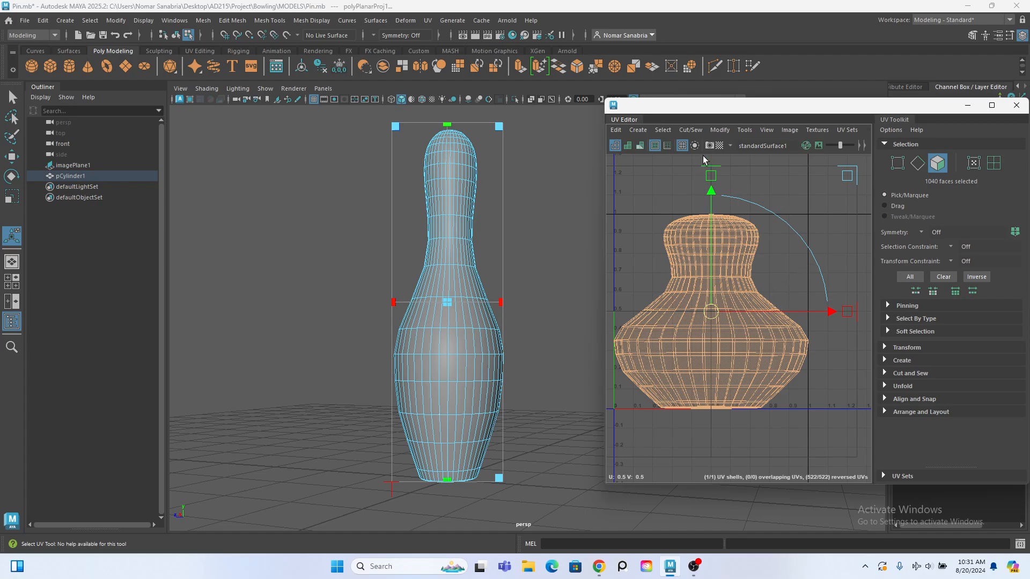
pyautogui.click(719, 146)
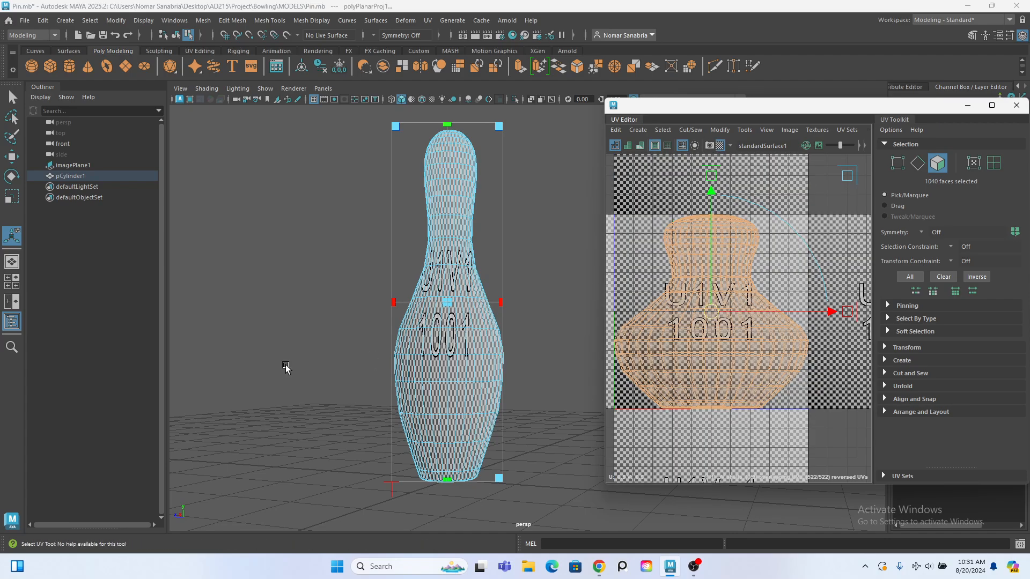
# Examine the checker pattern around the front, back and sides of the bowling pin for UV stretching
pyautogui.keyDown('alt'); pyautogui.moveTo(542, 241); pyautogui.dragTo(547, 359); pyautogui.keyUp('alt')
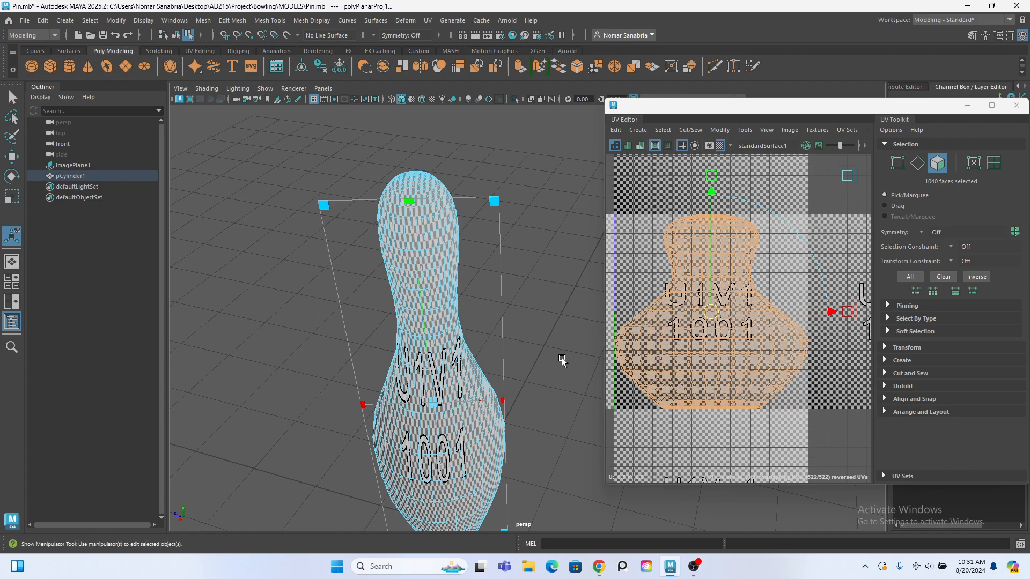
pyautogui.keyDown('alt'); pyautogui.moveTo(512, 329); pyautogui.dragTo(359, 336); pyautogui.keyUp('alt')
pyautogui.keyDown('alt'); pyautogui.moveTo(518, 245); pyautogui.dragTo(414, 267, button='middle'); pyautogui.keyUp('alt')
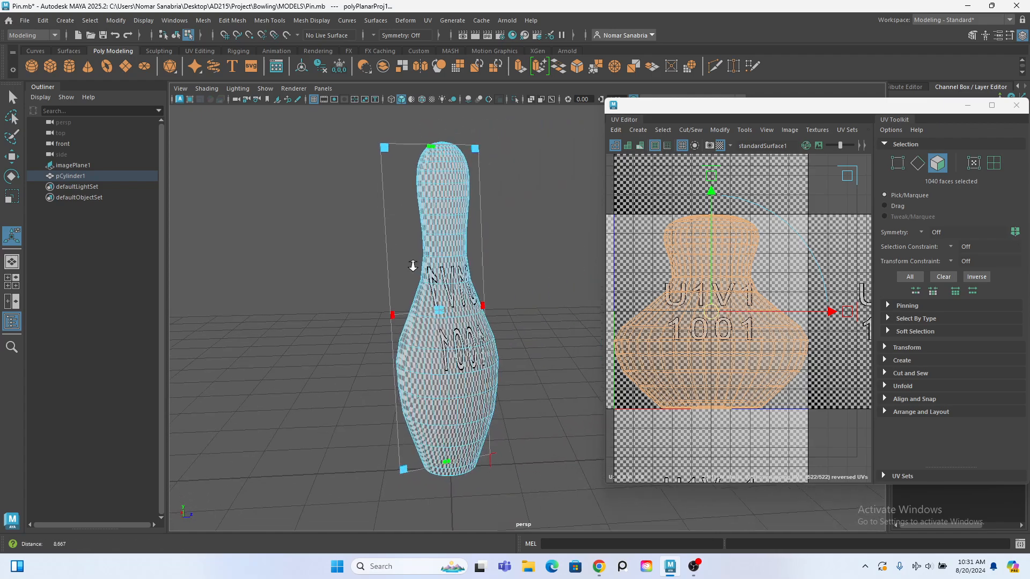
pyautogui.keyDown('alt'); pyautogui.moveTo(413, 266); pyautogui.dragTo(470, 418, button='right'); pyautogui.keyUp('alt')
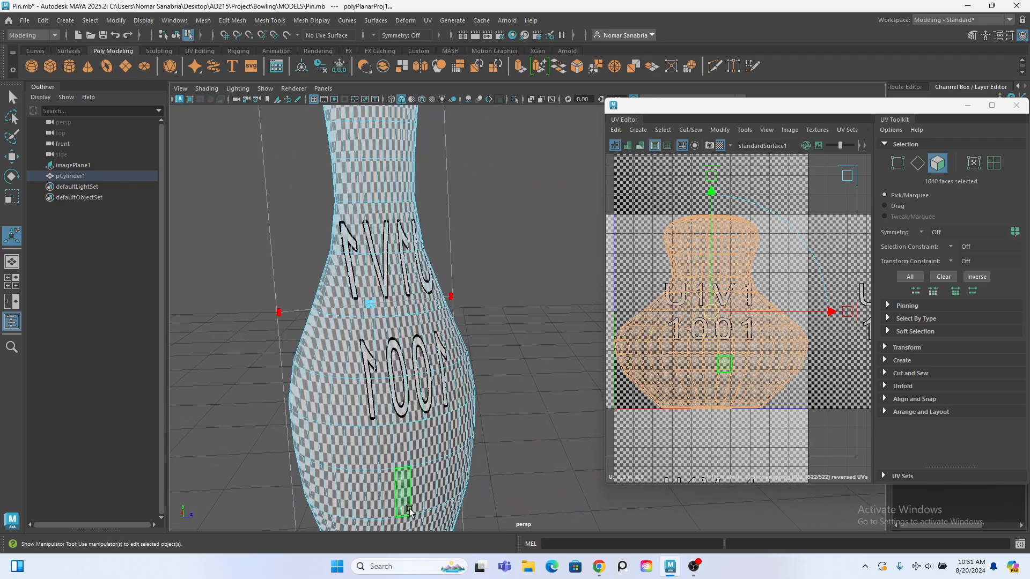
pyautogui.keyDown('alt'); pyautogui.moveTo(403, 414); pyautogui.dragTo(572, 317); pyautogui.keyUp('alt')
pyautogui.scroll(-4, 558, 301)
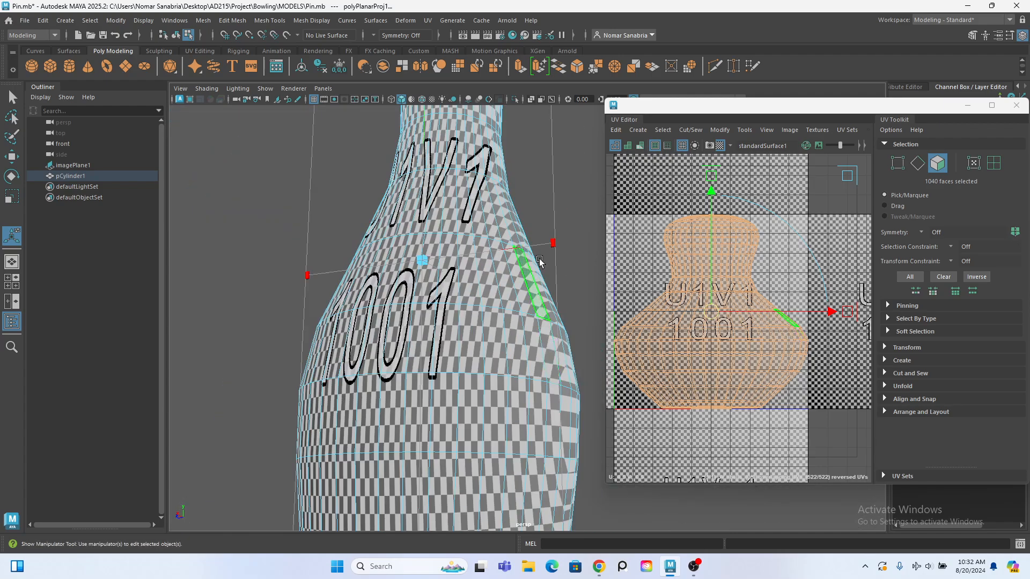
pyautogui.keyDown('alt'); pyautogui.moveTo(540, 264); pyautogui.dragTo(534, 257); pyautogui.keyUp('alt')
pyautogui.scroll(-4, 522, 280)
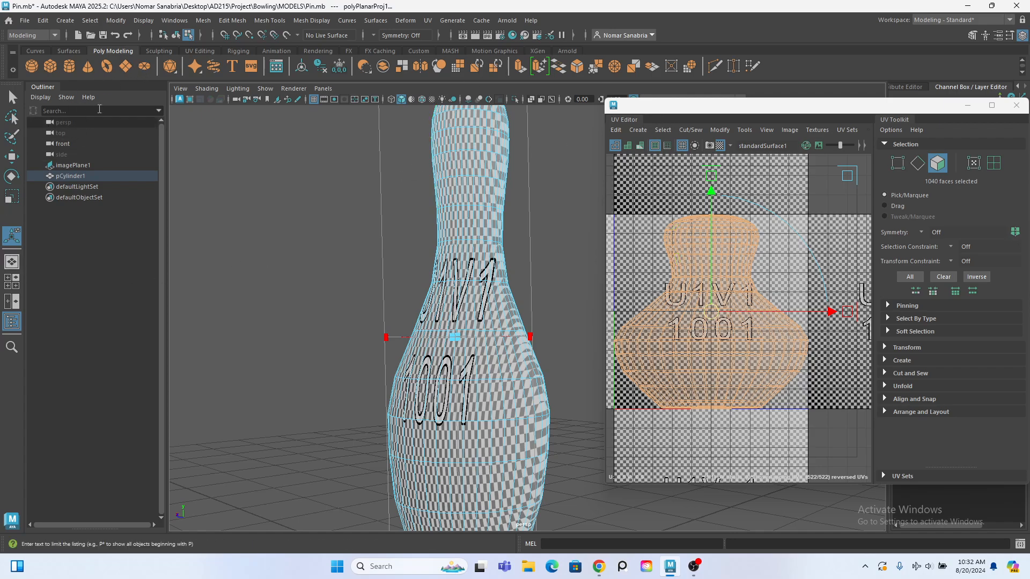
# Cut the UVs along the edge loop around the bowling pin's base with the 3D Cut and Sew UV Tool in edge mode
pyautogui.click(215, 51)
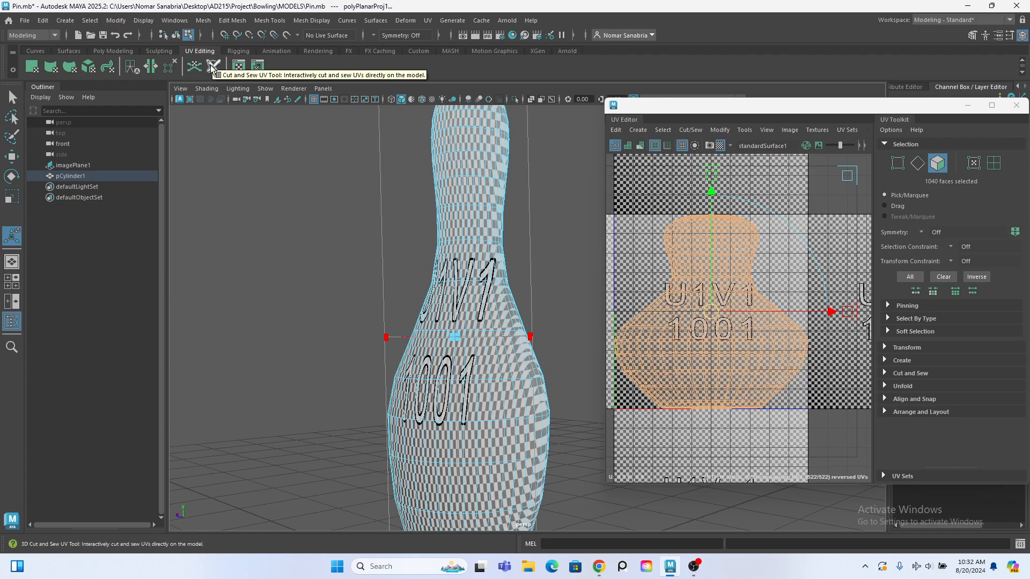
pyautogui.click(213, 66)
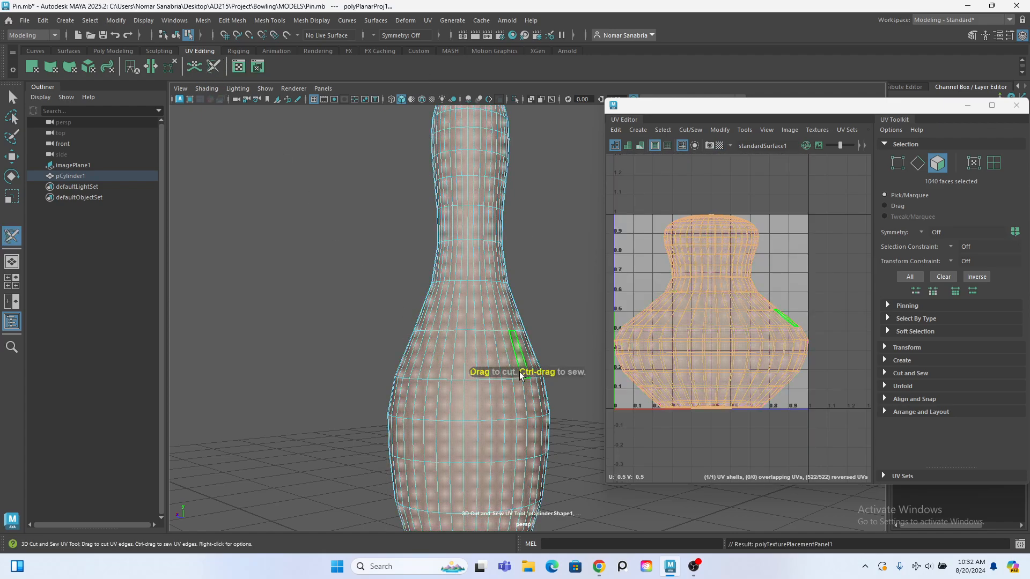
pyautogui.keyDown('alt'); pyautogui.moveTo(501, 439); pyautogui.dragTo(457, 219, button='middle'); pyautogui.keyUp('alt')
pyautogui.scroll(5, 292, 256)
pyautogui.keyDown('alt'); pyautogui.moveTo(290, 257); pyautogui.dragTo(421, 312, button='middle'); pyautogui.keyUp('alt')
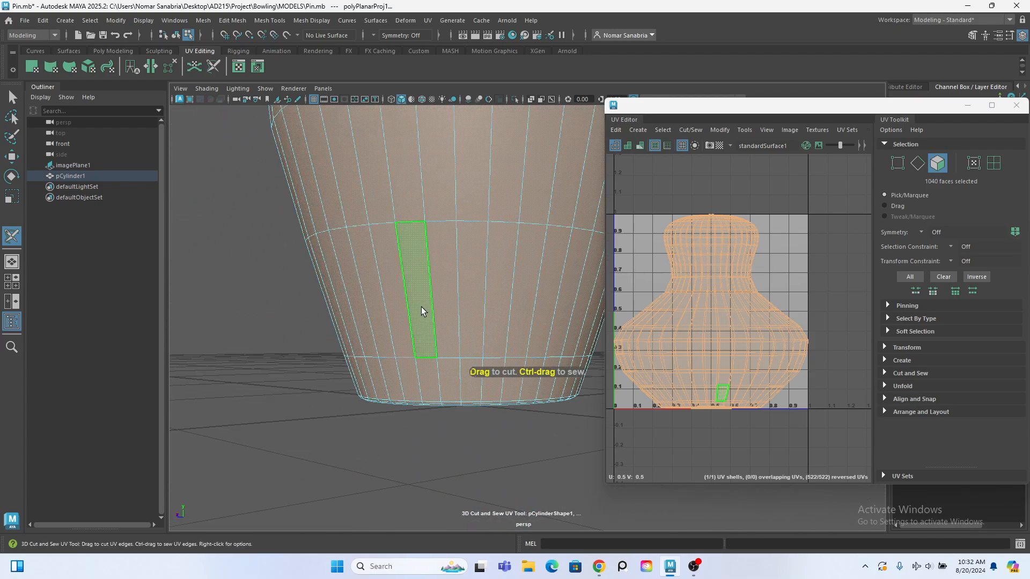
pyautogui.rightClick(423, 309)
pyautogui.moveTo(422, 309); pyautogui.dragTo(419, 168, button='right')
pyautogui.keyDown('alt'); pyautogui.moveTo(478, 462); pyautogui.dragTo(480, 395, button='middle'); pyautogui.keyUp('alt')
pyautogui.scroll(3, 485, 460)
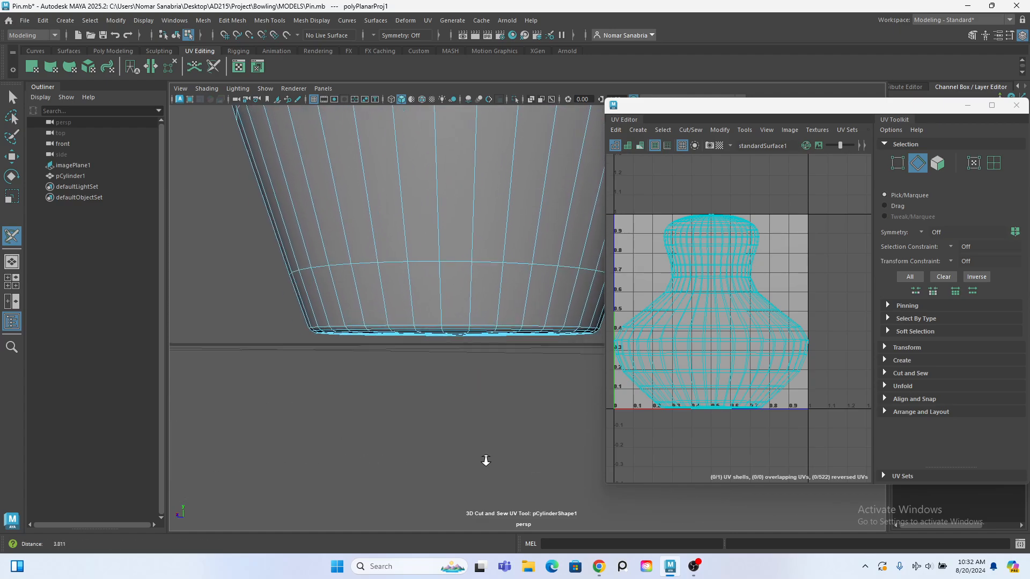
pyautogui.doubleClick(414, 325)
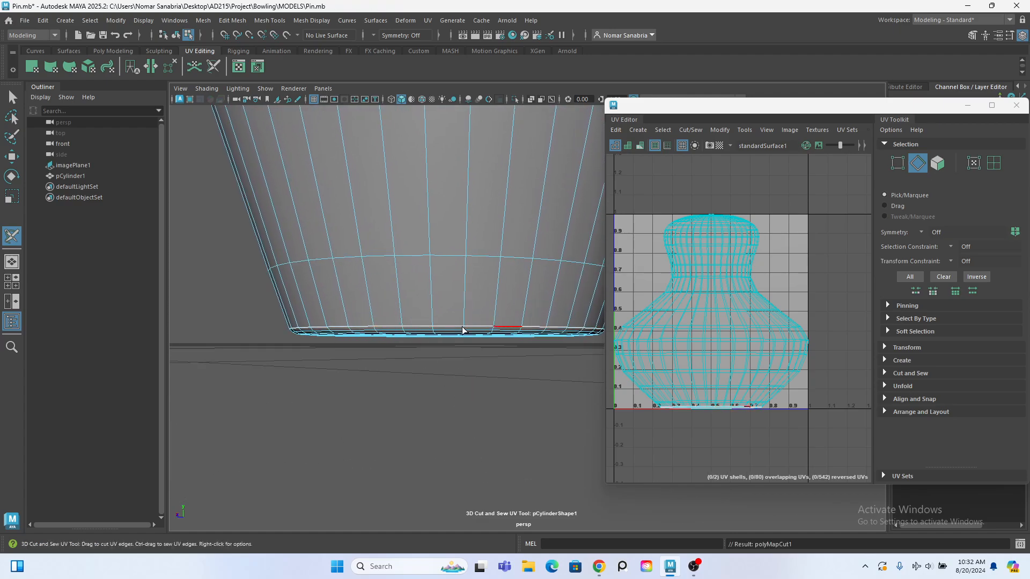
# Cut the UVs along an edge loop around the rounded top of the bowling pin's head
pyautogui.scroll(-4, 527, 369)
pyautogui.keyDown('alt'); pyautogui.moveTo(563, 172); pyautogui.dragTo(504, 321, button='middle'); pyautogui.keyUp('alt')
pyautogui.scroll(-4, 505, 321)
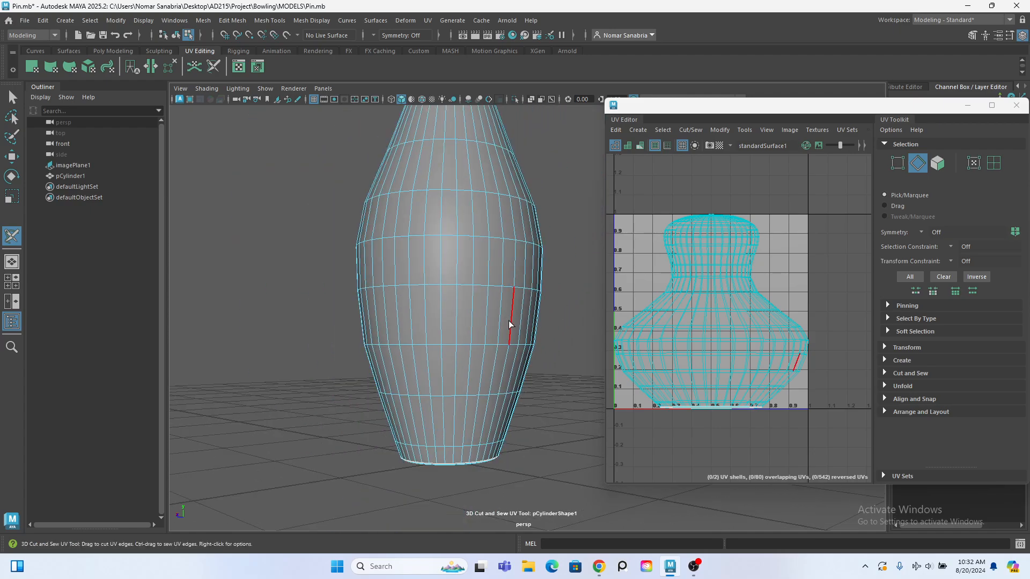
pyautogui.scroll(4, 425, 474)
pyautogui.keyDown('alt'); pyautogui.moveTo(468, 485); pyautogui.dragTo(459, 368, button='middle'); pyautogui.keyUp('alt')
pyautogui.scroll(5, 446, 336)
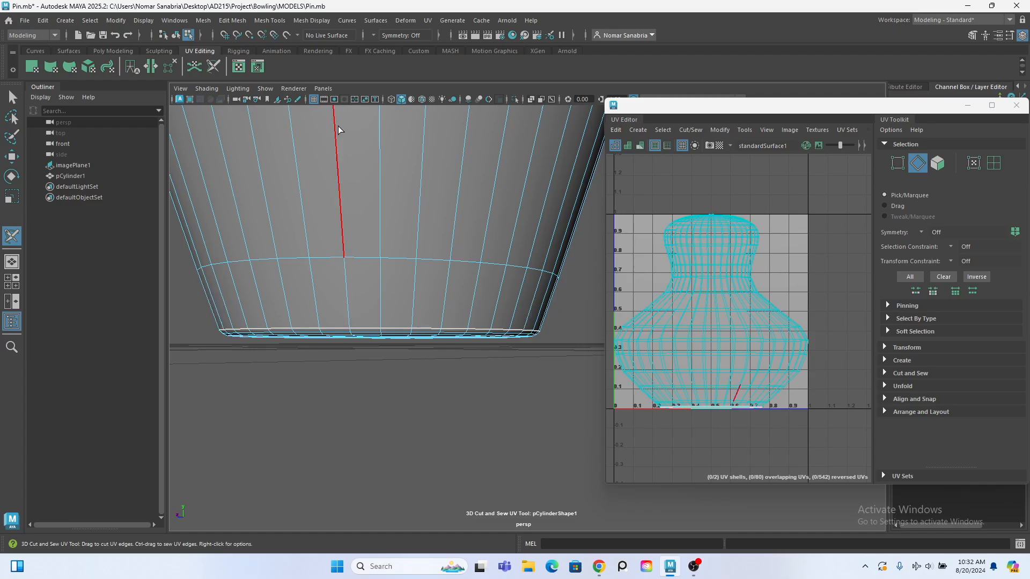
pyautogui.scroll(-10, 474, 332)
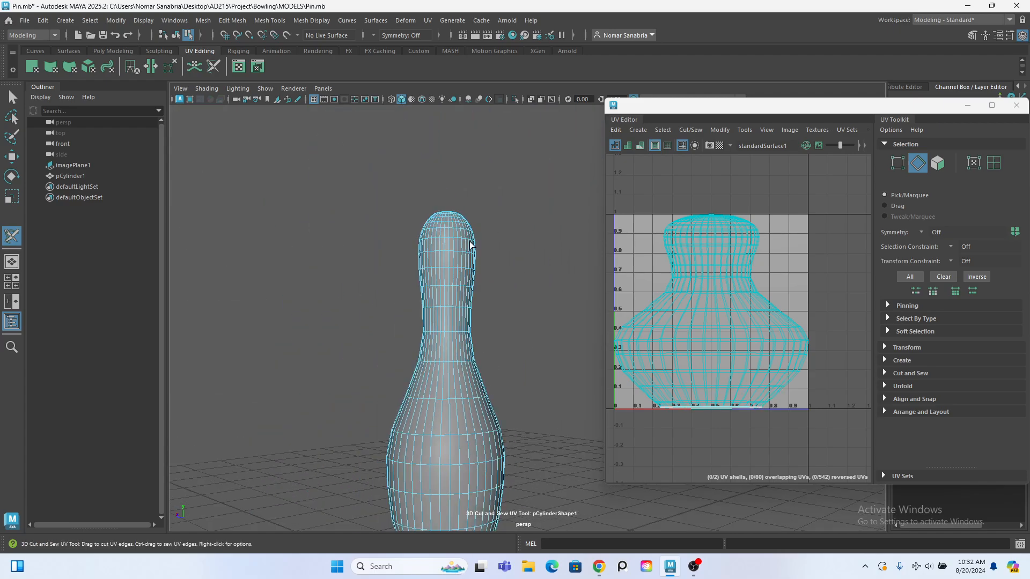
pyautogui.scroll(10, 475, 332)
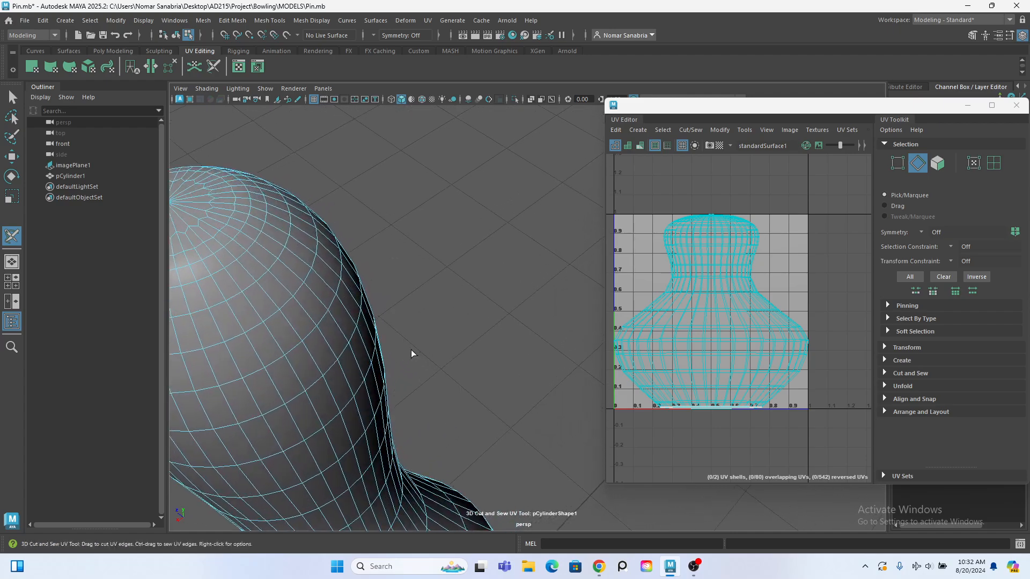
pyautogui.keyDown('alt'); pyautogui.moveTo(347, 261); pyautogui.dragTo(360, 290, button='middle'); pyautogui.keyUp('alt')
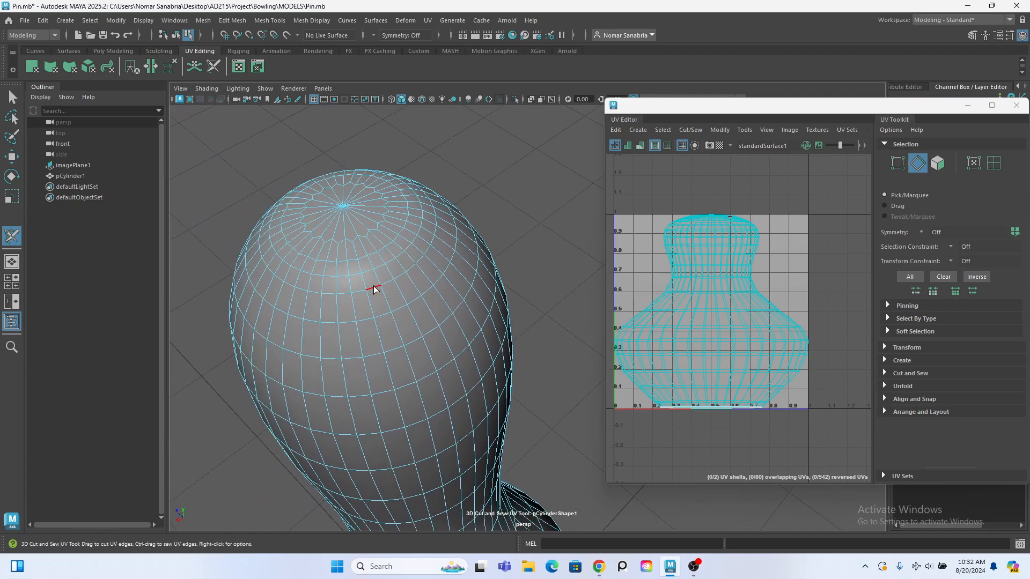
pyautogui.doubleClick(376, 289)
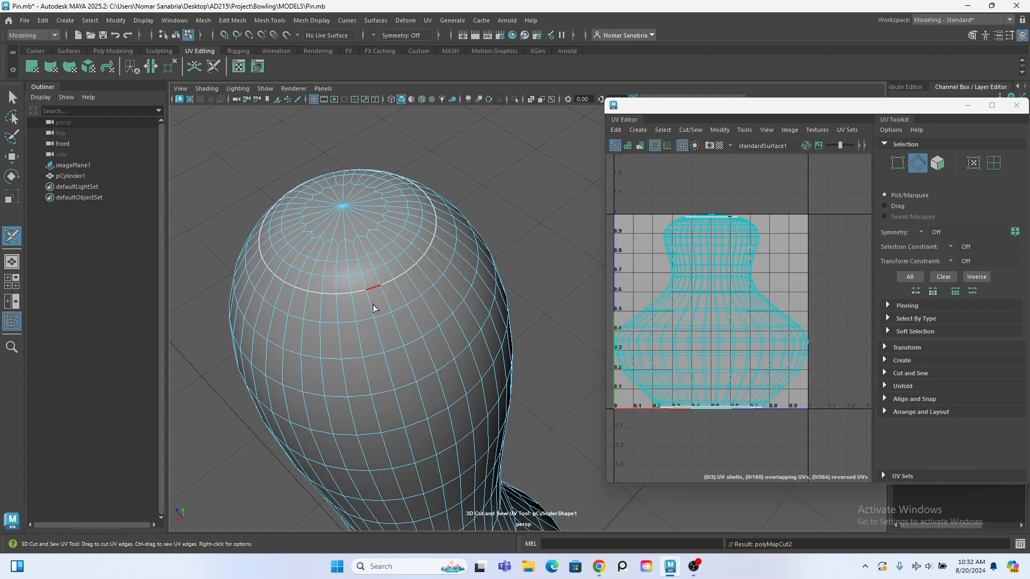
# Lower the UV Editor window to clear the pin, and cut a vertical UV seam along the back of its body
pyautogui.scroll(-5, 372, 300)
pyautogui.scroll(-2, 432, 152)
pyautogui.keyDown('alt'); pyautogui.moveTo(428, 318); pyautogui.dragTo(421, 212, button='middle'); pyautogui.keyUp('alt')
pyautogui.keyDown('alt'); pyautogui.moveTo(422, 215); pyautogui.dragTo(429, 161); pyautogui.keyUp('alt')
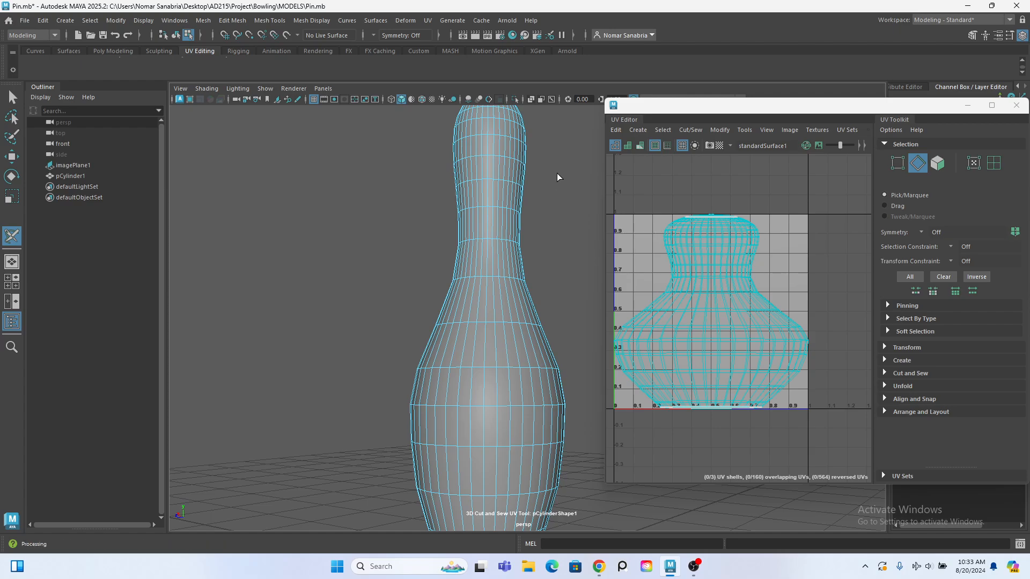
pyautogui.keyDown('alt'); pyautogui.moveTo(540, 294); pyautogui.dragTo(541, 304); pyautogui.keyUp('alt')
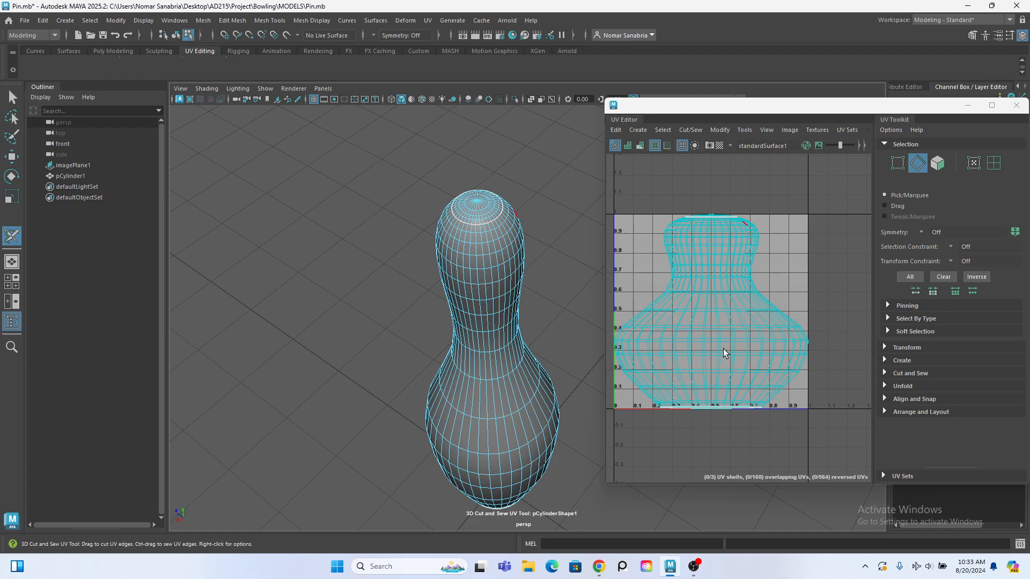
pyautogui.keyDown('alt'); pyautogui.moveTo(311, 357); pyautogui.dragTo(450, 328); pyautogui.keyUp('alt')
pyautogui.keyDown('alt'); pyautogui.moveTo(451, 328); pyautogui.dragTo(451, 303, button='middle'); pyautogui.keyUp('alt')
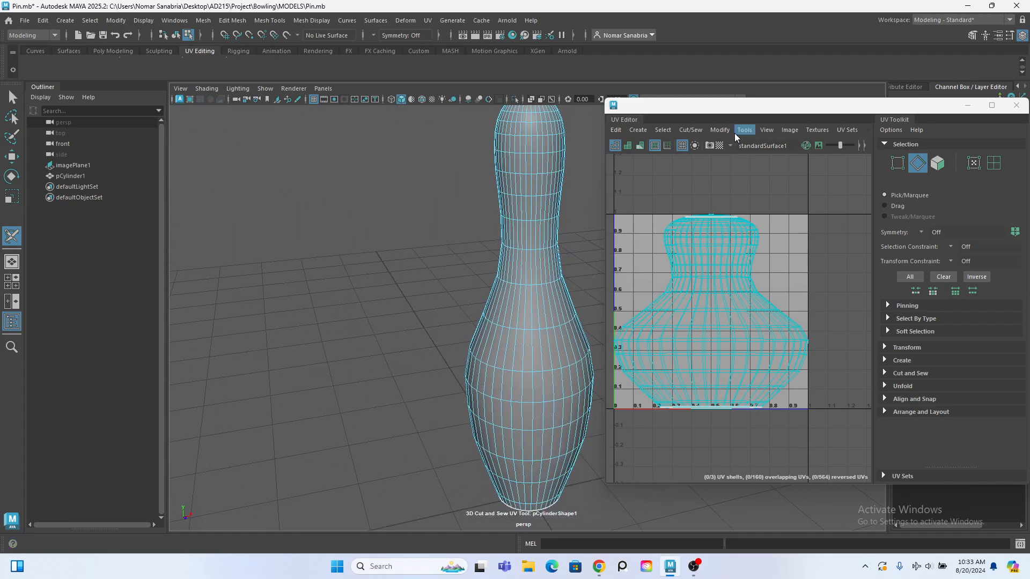
pyautogui.moveTo(910, 113); pyautogui.dragTo(911, 234)
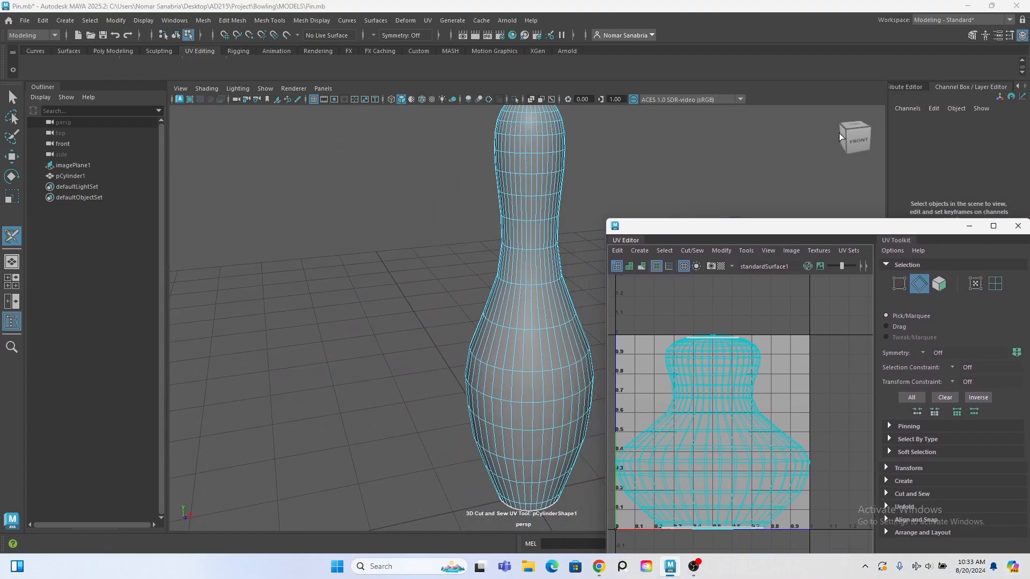
pyautogui.scroll(-2, 705, 188)
pyautogui.keyDown('alt'); pyautogui.moveTo(705, 189); pyautogui.dragTo(894, 169); pyautogui.keyUp('alt')
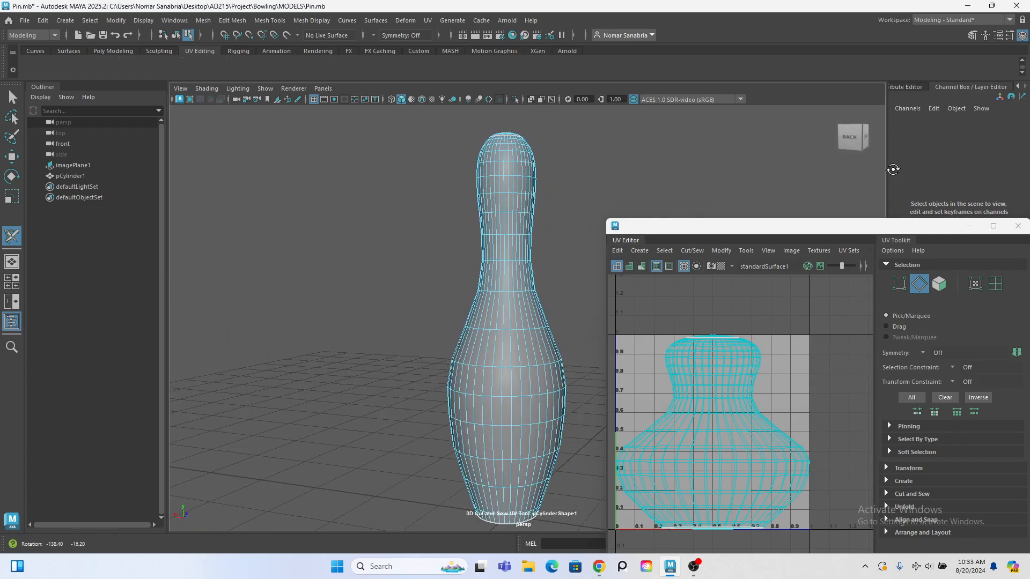
pyautogui.scroll(4, 506, 294)
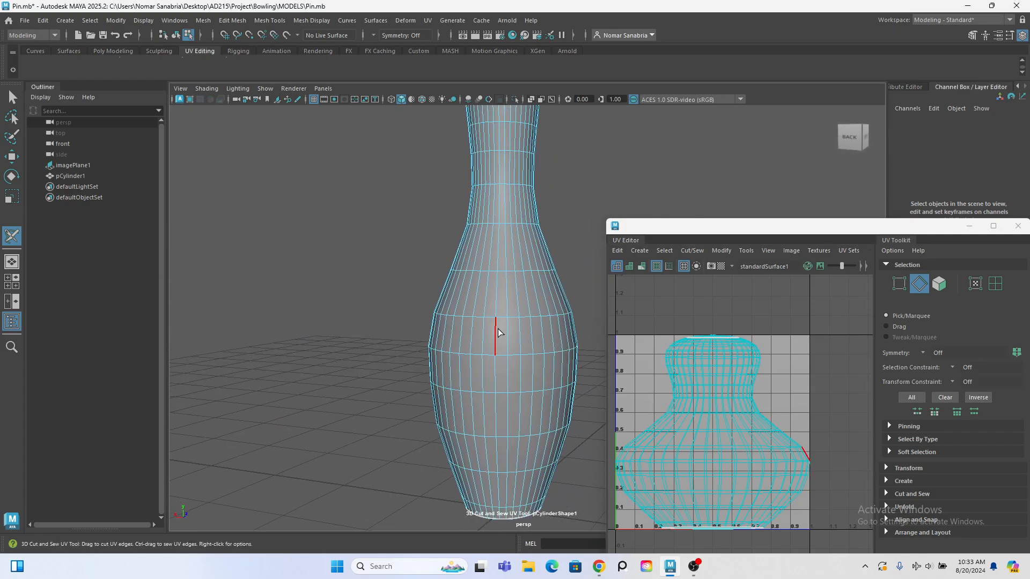
pyautogui.doubleClick(495, 333)
# Check the vertical seam on the bowling pin's back and display the checker map on the model
pyautogui.keyDown('alt'); pyautogui.moveTo(524, 205); pyautogui.dragTo(516, 243); pyautogui.keyUp('alt')
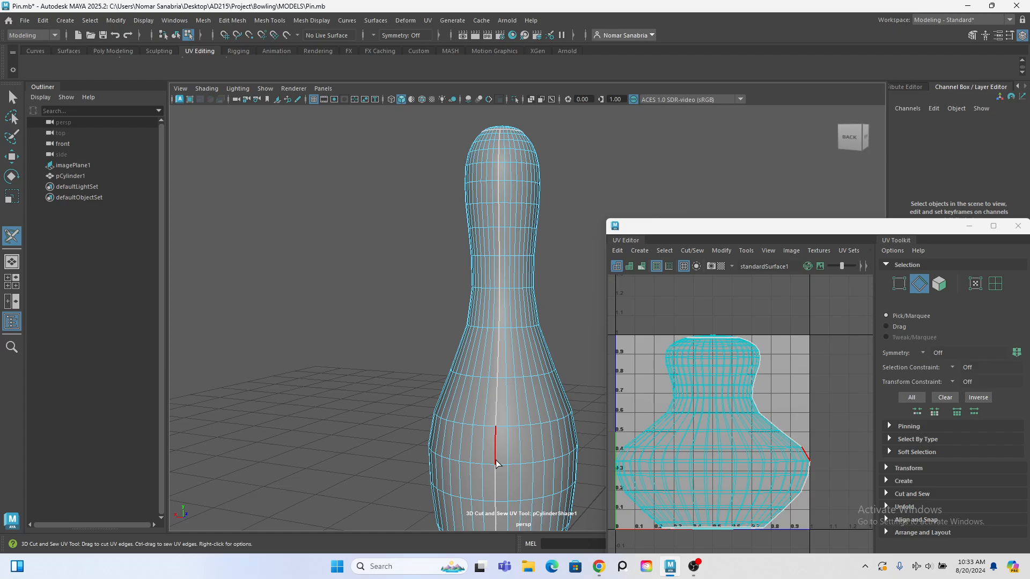
pyautogui.scroll(-3, 497, 452)
pyautogui.keyDown('alt'); pyautogui.moveTo(528, 339); pyautogui.dragTo(511, 344); pyautogui.keyUp('alt')
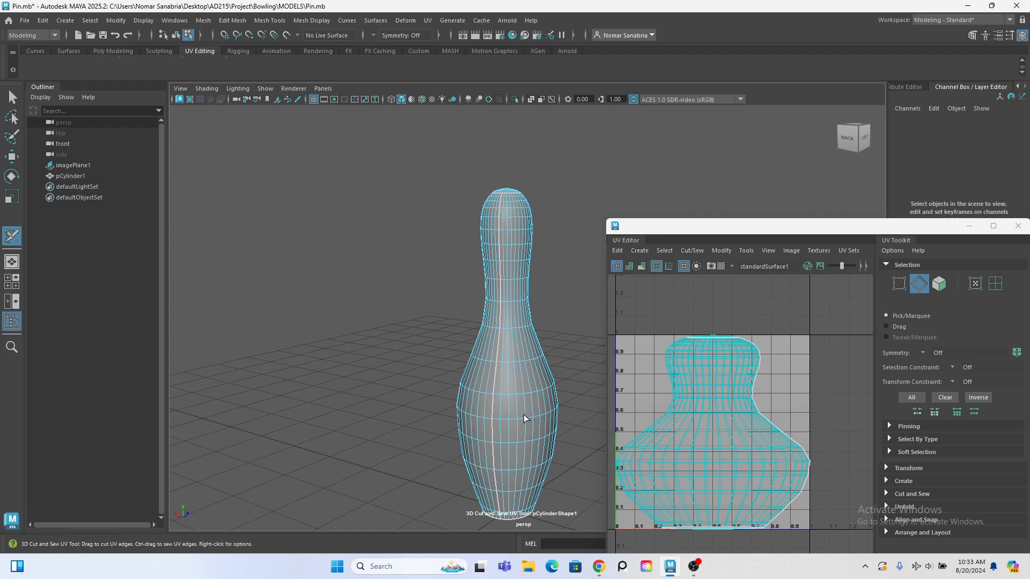
pyautogui.keyDown('alt'); pyautogui.moveTo(523, 414); pyautogui.dragTo(440, 360); pyautogui.keyUp('alt')
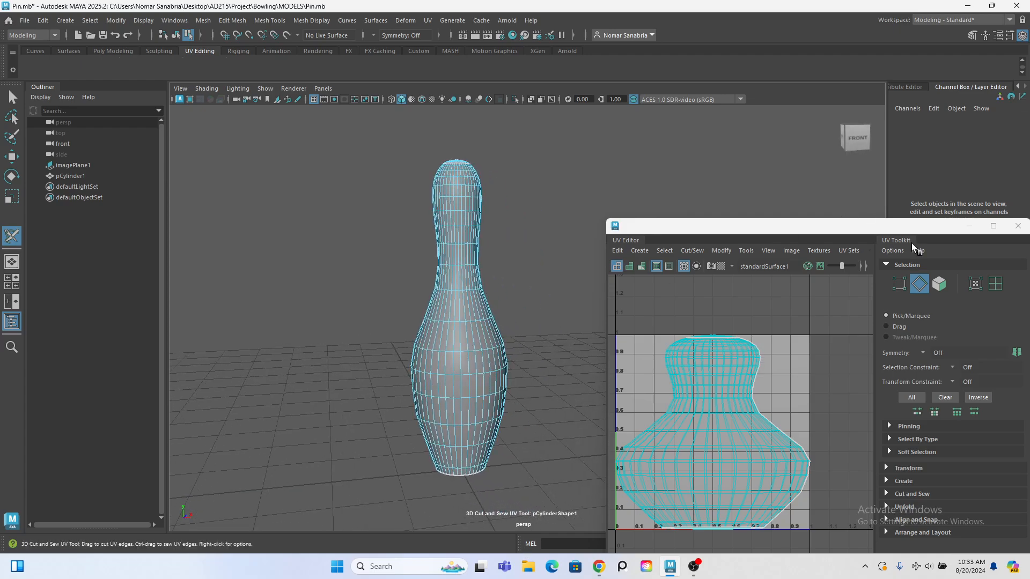
pyautogui.click(721, 266)
# Examine the checker pattern on the front and side of the bowling pin's body for UV distortion
pyautogui.keyDown('alt'); pyautogui.moveTo(482, 279); pyautogui.dragTo(556, 396); pyautogui.keyUp('alt')
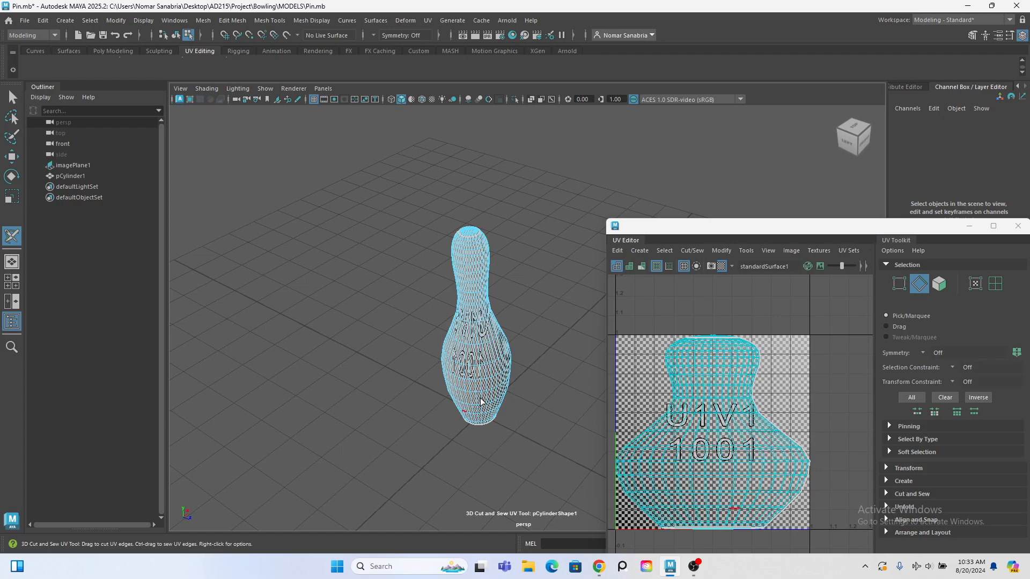
pyautogui.keyDown('alt'); pyautogui.moveTo(504, 302); pyautogui.dragTo(499, 252, button='middle'); pyautogui.keyUp('alt')
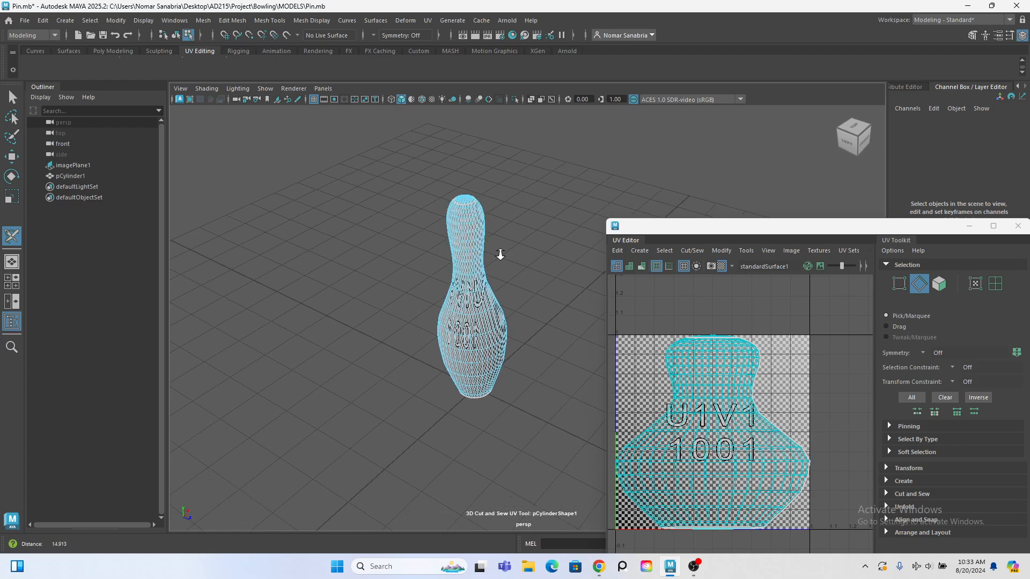
pyautogui.scroll(3, 499, 252)
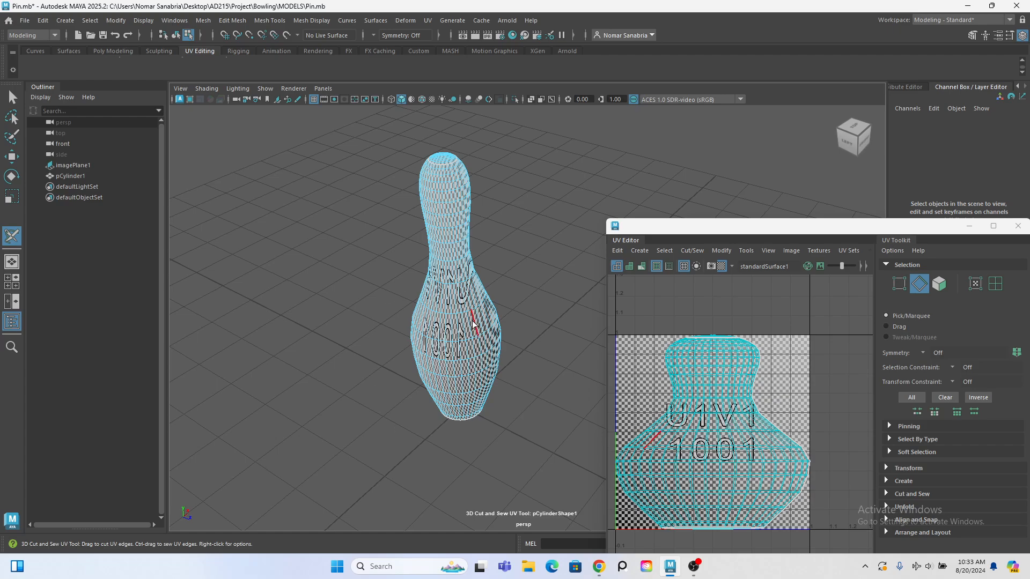
pyautogui.scroll(6, 484, 326)
pyautogui.scroll(5, 425, 325)
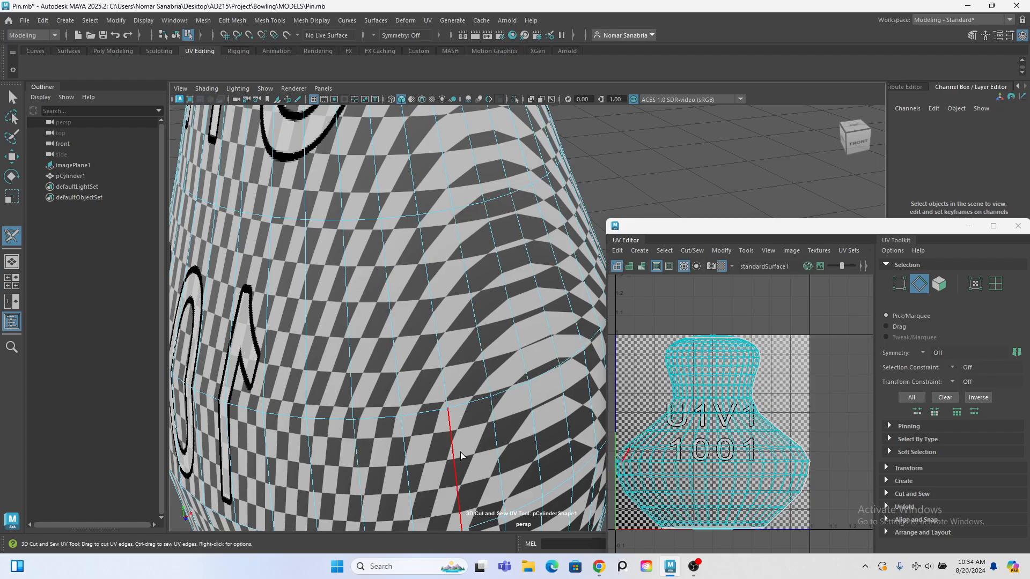
pyautogui.scroll(1, 460, 382)
pyautogui.scroll(-4, 455, 385)
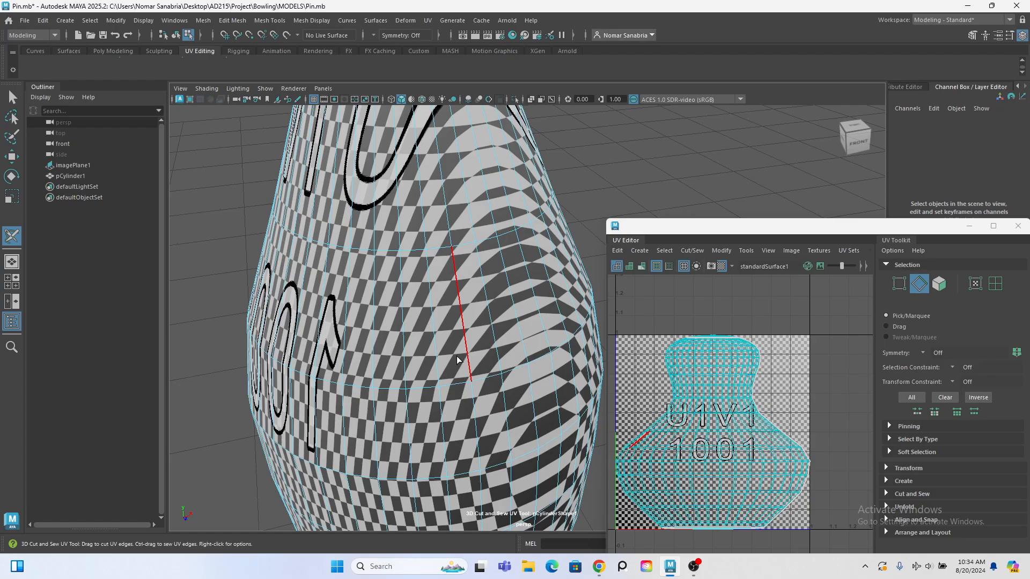
pyautogui.scroll(-5, 458, 360)
pyautogui.scroll(-3, 419, 319)
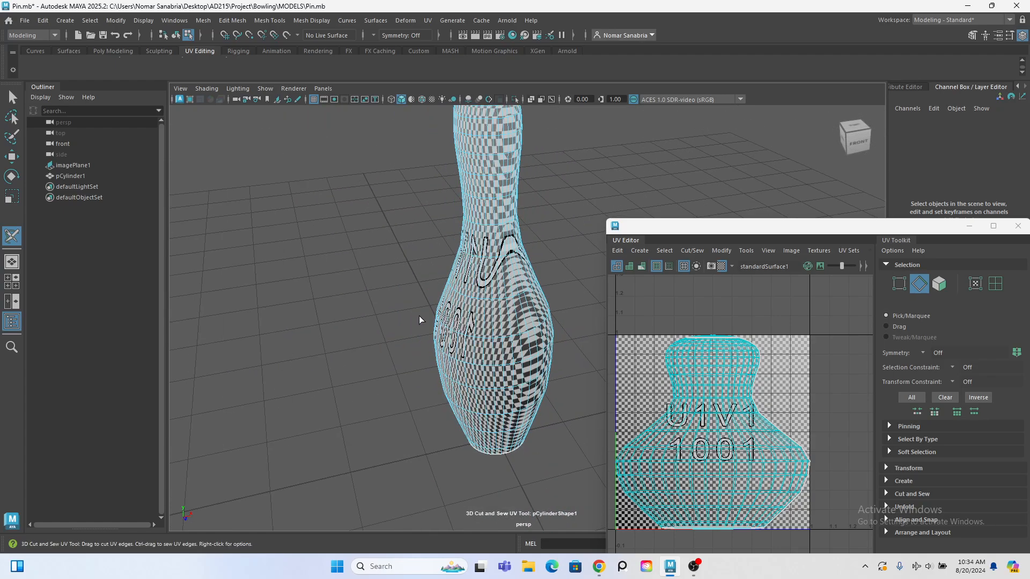
pyautogui.scroll(-2, 474, 296)
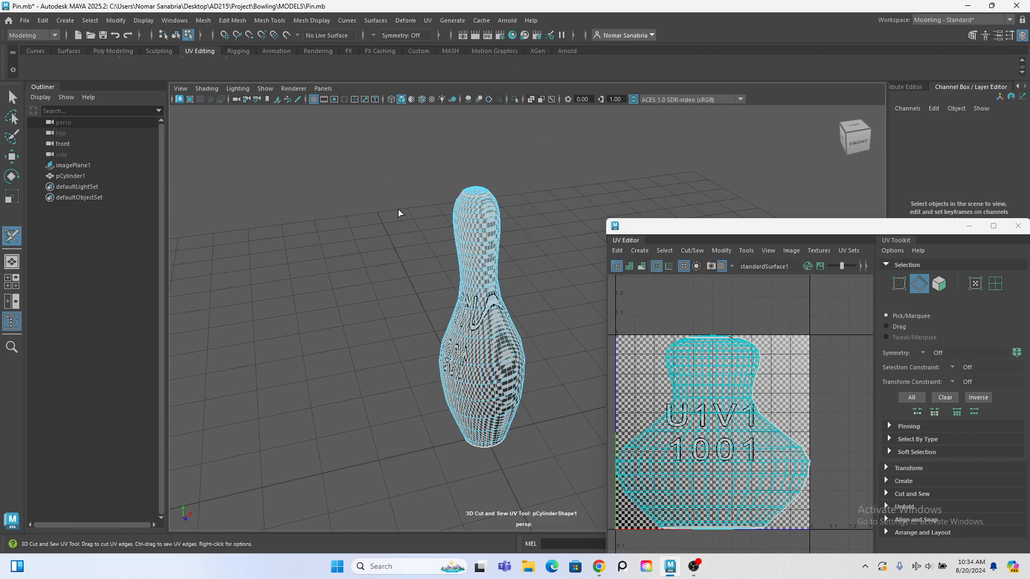
# Switch to UV shell selection, select all three shells of the bowling pin and unfold them
pyautogui.rightClick(350, 255)
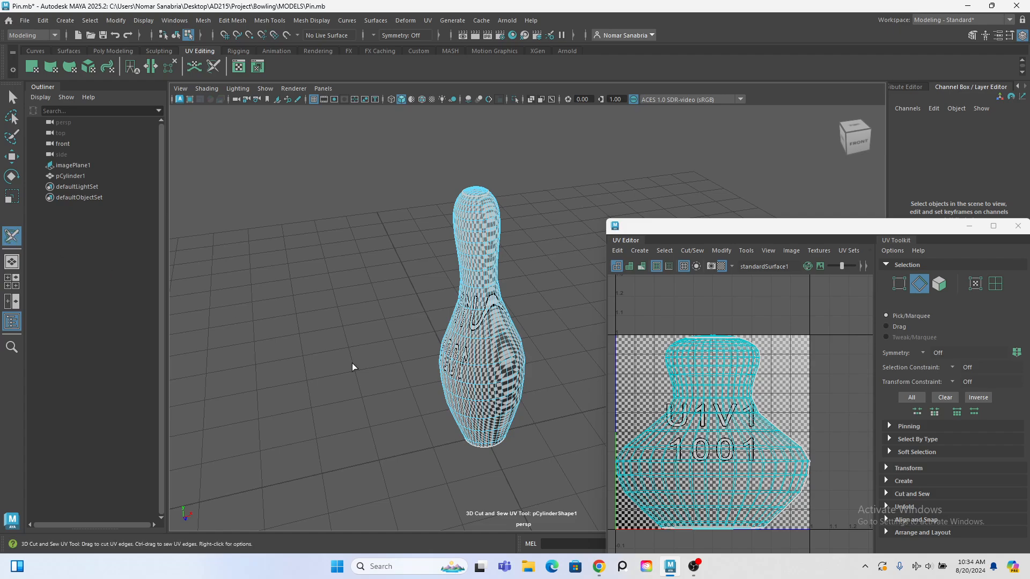
pyautogui.rightClick(429, 244)
pyautogui.moveTo(428, 243); pyautogui.dragTo(426, 159, button='right')
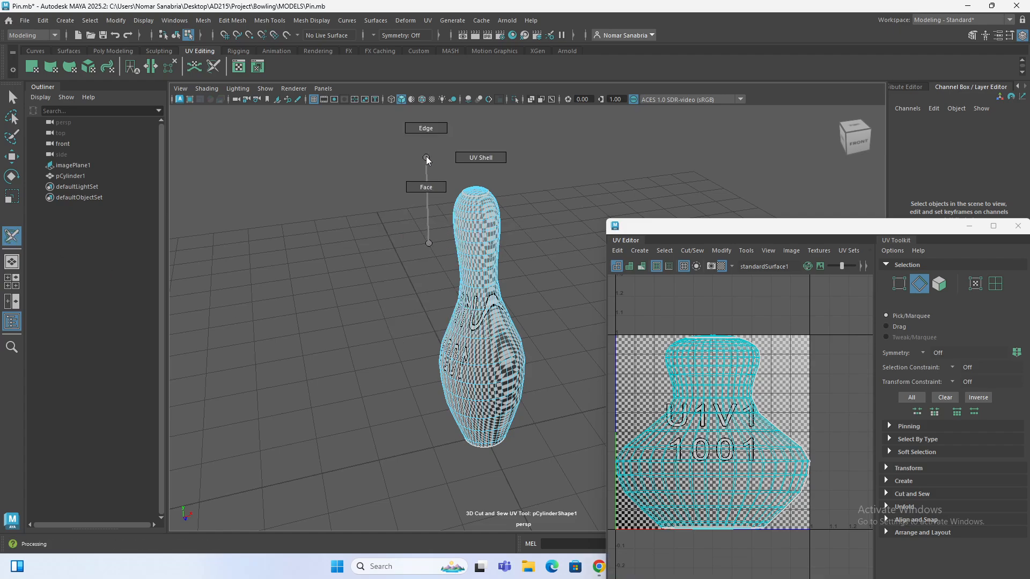
pyautogui.moveTo(486, 142)
pyautogui.mouseDown(button='right')
pyautogui.moveTo(531, 129)
pyautogui.moveTo(485, 159)
pyautogui.mouseUp(button='right')
pyautogui.keyDown('alt'); pyautogui.moveTo(467, 407); pyautogui.dragTo(488, 412); pyautogui.keyUp('alt')
pyautogui.keyDown('alt'); pyautogui.moveTo(474, 201); pyautogui.dragTo(475, 260); pyautogui.keyUp('alt')
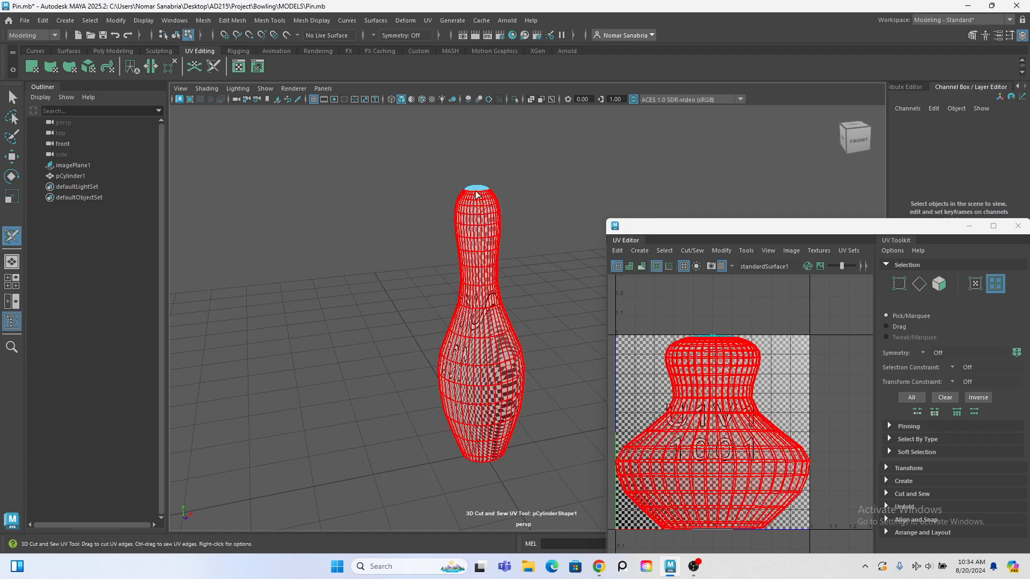
pyautogui.keyDown('alt'); pyautogui.moveTo(483, 445); pyautogui.dragTo(486, 365); pyautogui.keyUp('alt')
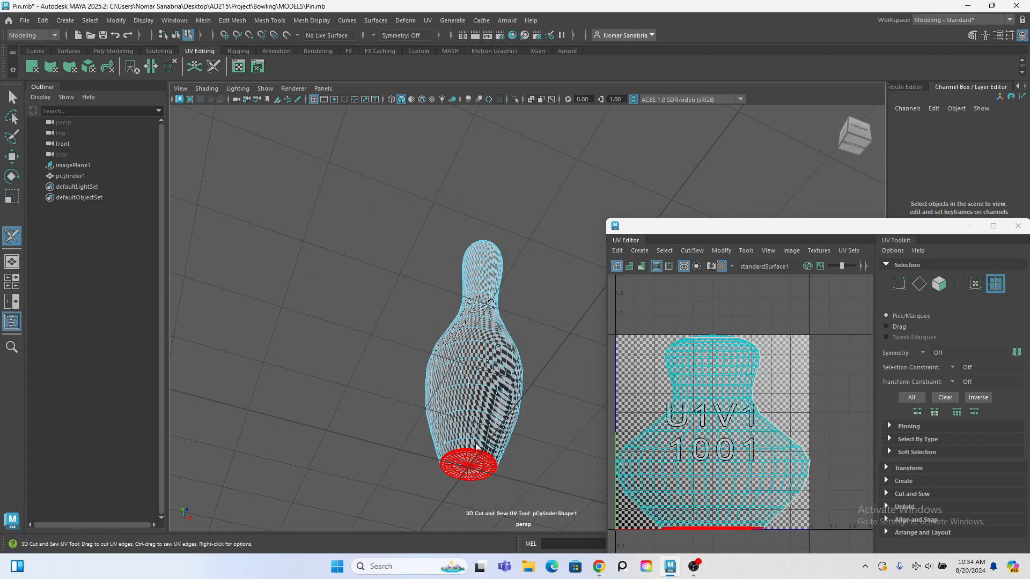
pyautogui.keyDown('alt'); pyautogui.moveTo(476, 446); pyautogui.dragTo(412, 332); pyautogui.keyUp('alt')
pyautogui.moveTo(409, 150); pyautogui.dragTo(574, 485)
pyautogui.moveTo(492, 278); pyautogui.dragTo(584, 229, button='right')
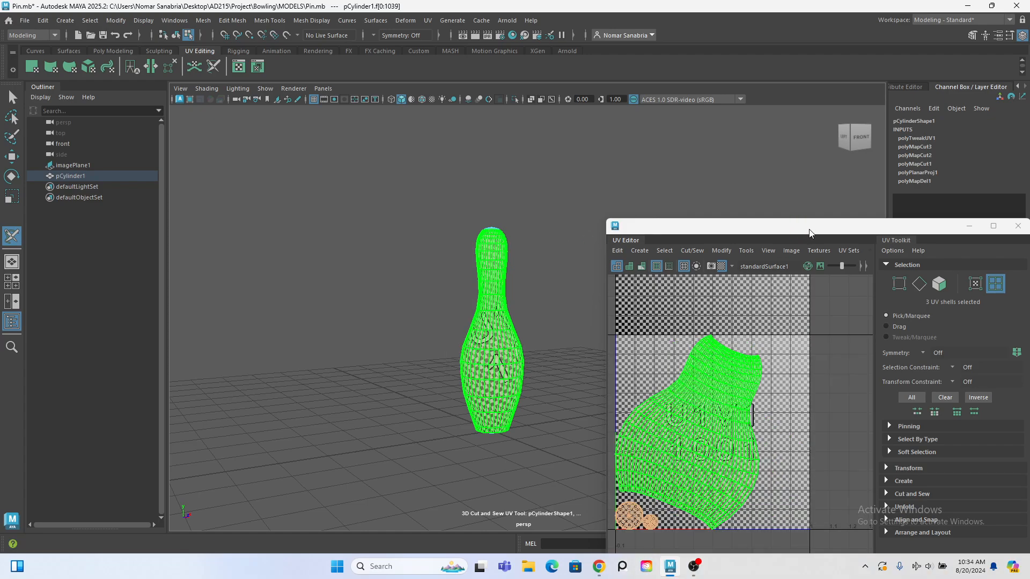
# Move the UV Editor window up to show the unfolded shells fully, and leave the cutting tool for the Select tool
pyautogui.moveTo(832, 228); pyautogui.dragTo(735, 68)
pyautogui.scroll(5, 519, 383)
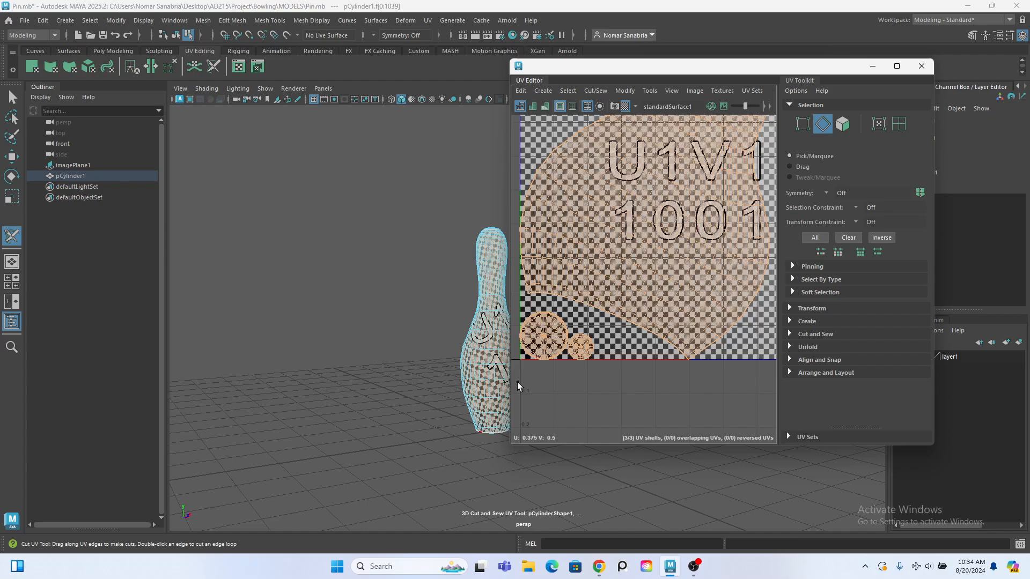
pyautogui.scroll(-6, 735, 236)
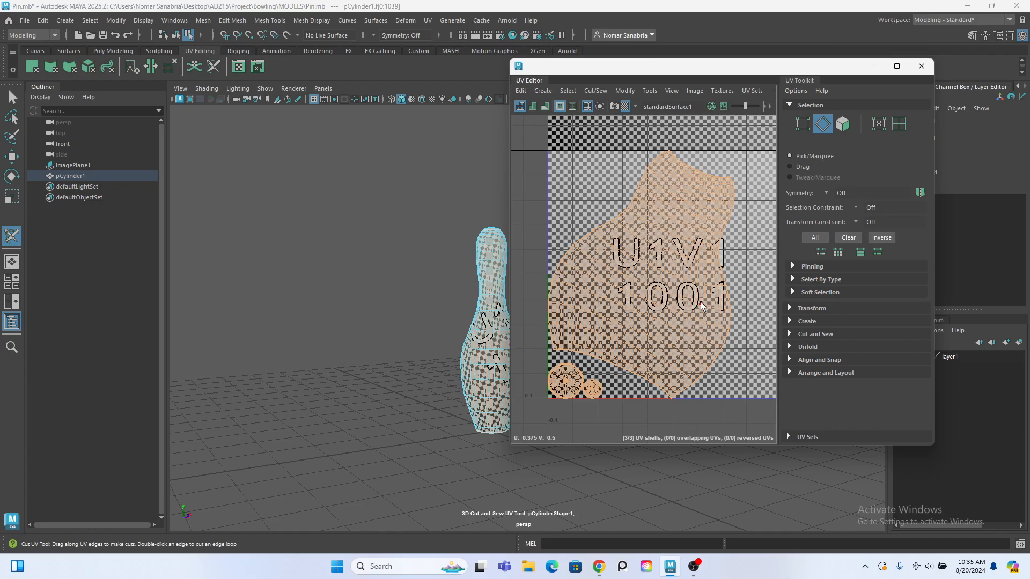
pyautogui.press('q')
pyautogui.scroll(1, 702, 223)
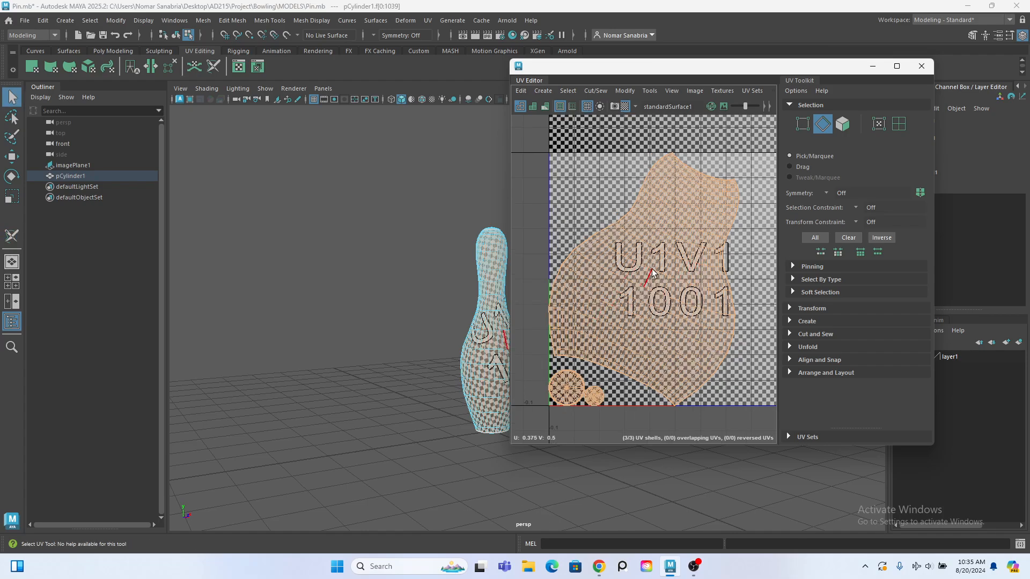
# Select the bowling pin's body UV shell, rotate it upright and place it beside the two round cap shells
pyautogui.click(12, 96)
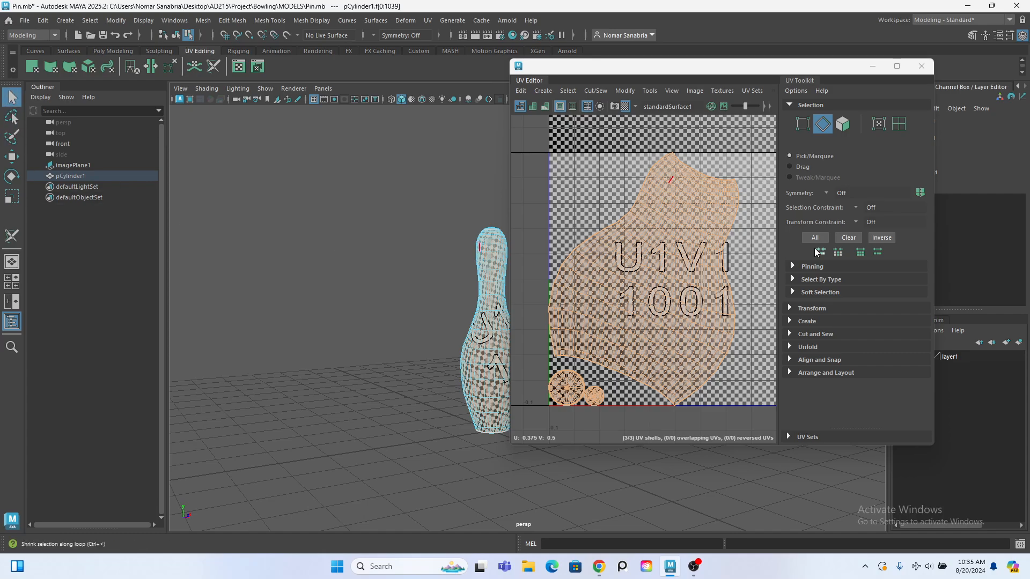
pyautogui.moveTo(591, 204); pyautogui.dragTo(516, 168, button='right')
pyautogui.click(673, 285)
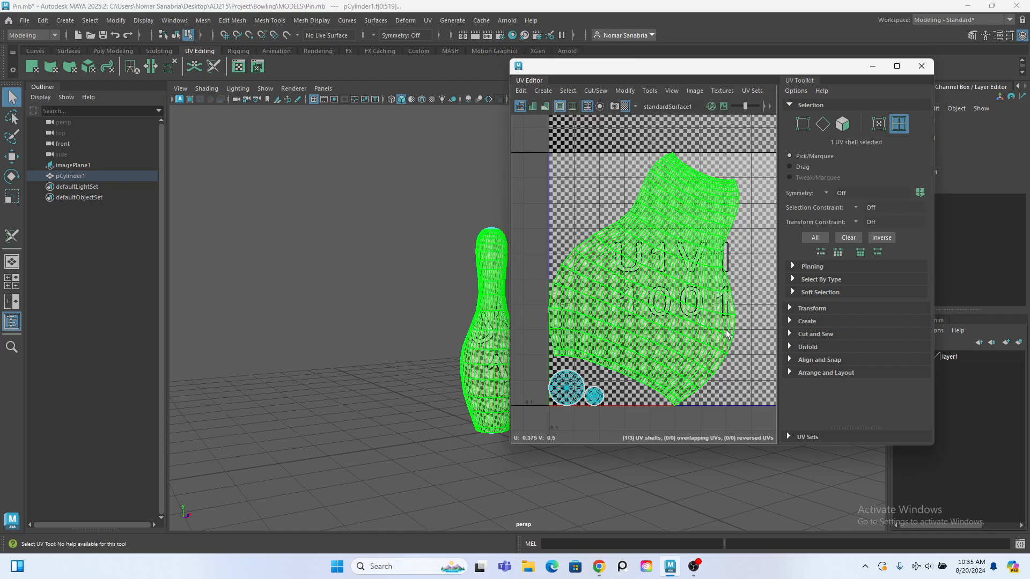
pyautogui.press('e')
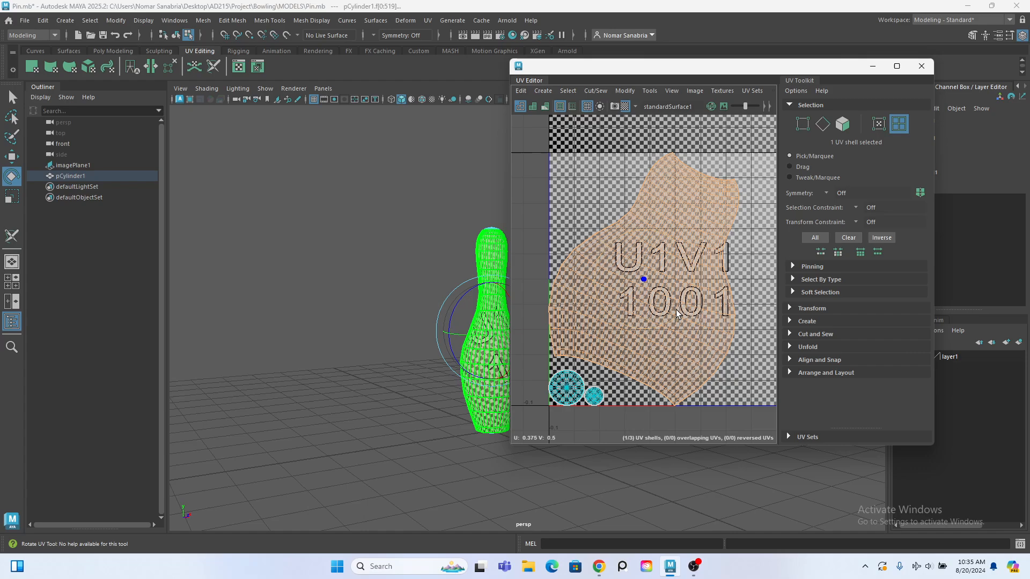
pyautogui.moveTo(668, 318); pyautogui.dragTo(676, 296)
pyautogui.press('w')
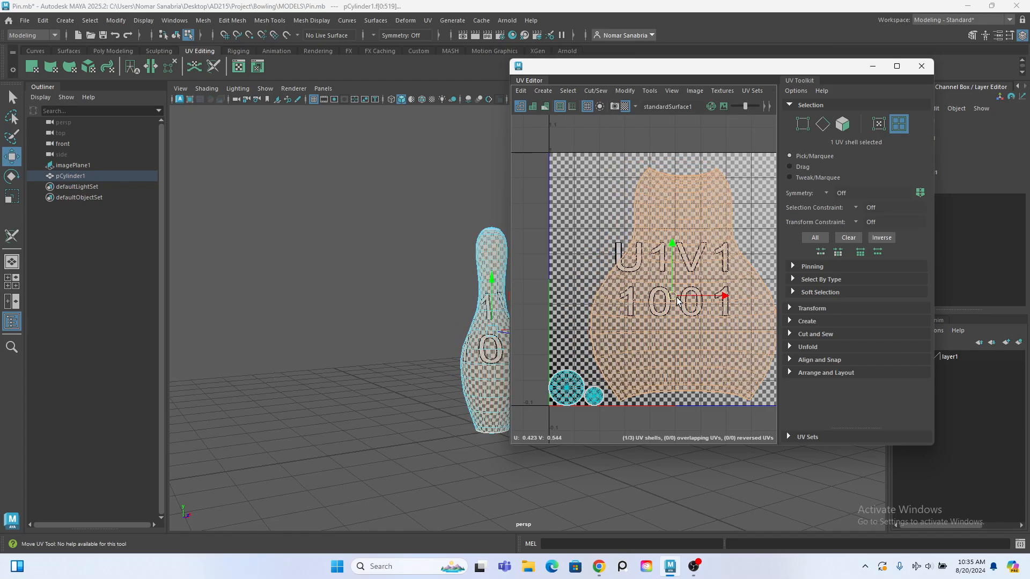
# Move the smaller round UV shell directly above the larger round shell, clear of the body shell
pyautogui.click(567, 381)
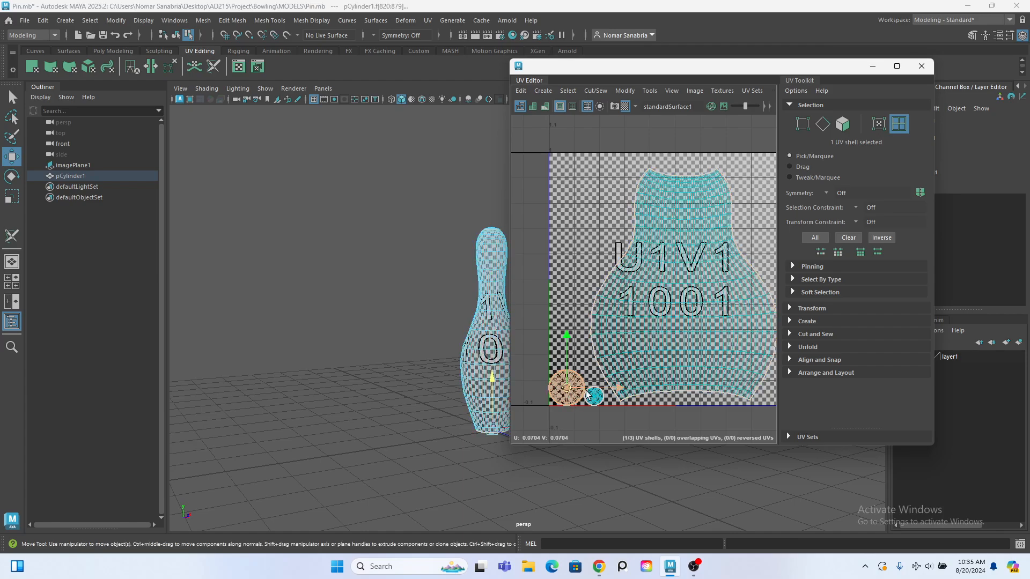
pyautogui.click(594, 395)
pyautogui.moveTo(594, 395); pyautogui.dragTo(566, 354)
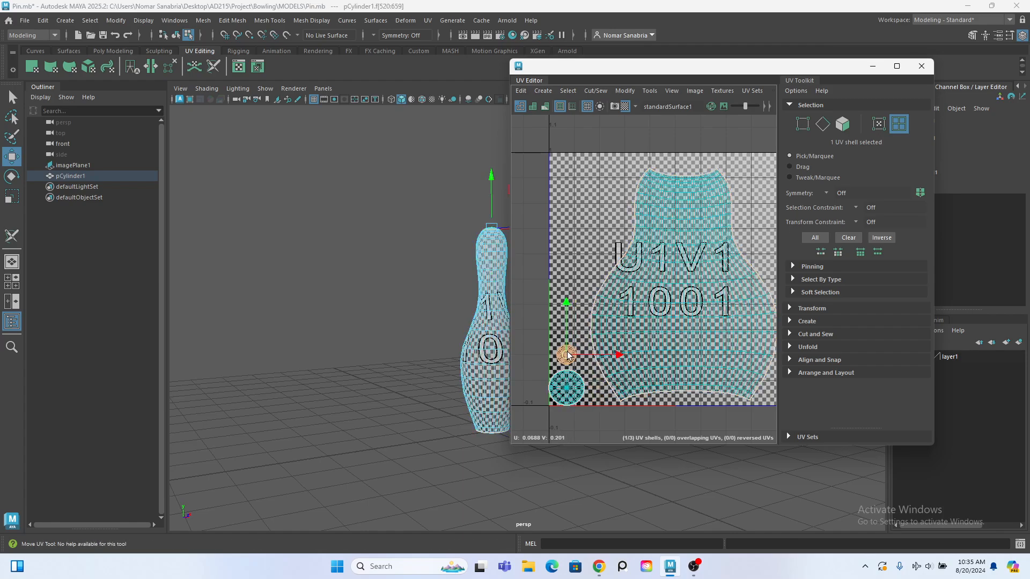
# Clear the shell selection and examine the checker pattern on the bowling pin's top and lower body for distortion
pyautogui.scroll(5, 416, 239)
pyautogui.keyDown('alt'); pyautogui.moveTo(416, 240); pyautogui.dragTo(417, 331, button='middle'); pyautogui.keyUp('alt')
pyautogui.keyDown('alt'); pyautogui.moveTo(418, 330); pyautogui.dragTo(478, 476, button='right'); pyautogui.keyUp('alt')
pyautogui.keyDown('alt'); pyautogui.moveTo(478, 476); pyautogui.dragTo(370, 518); pyautogui.keyUp('alt')
pyautogui.keyDown('alt'); pyautogui.moveTo(397, 161); pyautogui.dragTo(479, 181, button='right'); pyautogui.keyUp('alt')
pyautogui.click(479, 180)
pyautogui.keyDown('alt'); pyautogui.moveTo(311, 354); pyautogui.dragTo(361, 220); pyautogui.keyUp('alt')
pyautogui.keyDown('alt'); pyautogui.moveTo(382, 387); pyautogui.dragTo(383, 121, button='middle'); pyautogui.keyUp('alt')
pyautogui.keyDown('alt'); pyautogui.moveTo(383, 121); pyautogui.dragTo(388, 86); pyautogui.keyUp('alt')
pyautogui.keyDown('alt'); pyautogui.moveTo(300, 279); pyautogui.dragTo(370, 257); pyautogui.keyUp('alt')
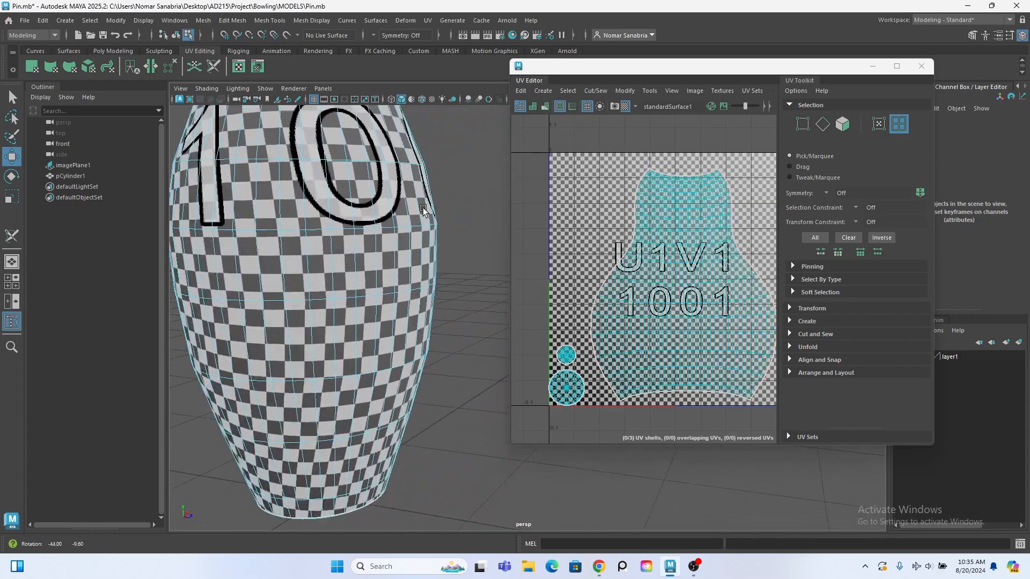
# Examine up close how the checker squares and grid lettering meet along the vertical seam of the body
pyautogui.keyDown('alt'); pyautogui.moveTo(268, 230); pyautogui.dragTo(326, 235, button='right'); pyautogui.keyUp('alt')
pyautogui.keyDown('alt'); pyautogui.moveTo(326, 234); pyautogui.dragTo(431, 324); pyautogui.keyUp('alt')
pyautogui.keyDown('alt'); pyautogui.moveTo(343, 262); pyautogui.dragTo(437, 303); pyautogui.keyUp('alt')
pyautogui.keyDown('alt'); pyautogui.moveTo(472, 201); pyautogui.dragTo(371, 258, button='middle'); pyautogui.keyUp('alt')
pyautogui.keyDown('alt'); pyautogui.moveTo(370, 258); pyautogui.dragTo(333, 252, button='right'); pyautogui.keyUp('alt')
pyautogui.scroll(5, 333, 252)
pyautogui.keyDown('alt'); pyautogui.moveTo(338, 239); pyautogui.dragTo(409, 270, button='middle'); pyautogui.keyUp('alt')
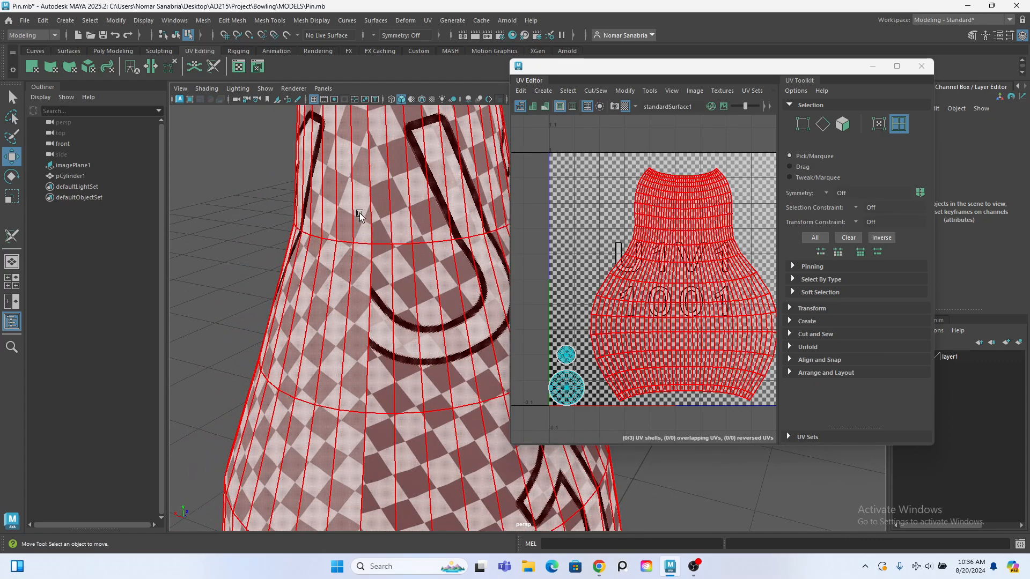
pyautogui.scroll(5, 319, 290)
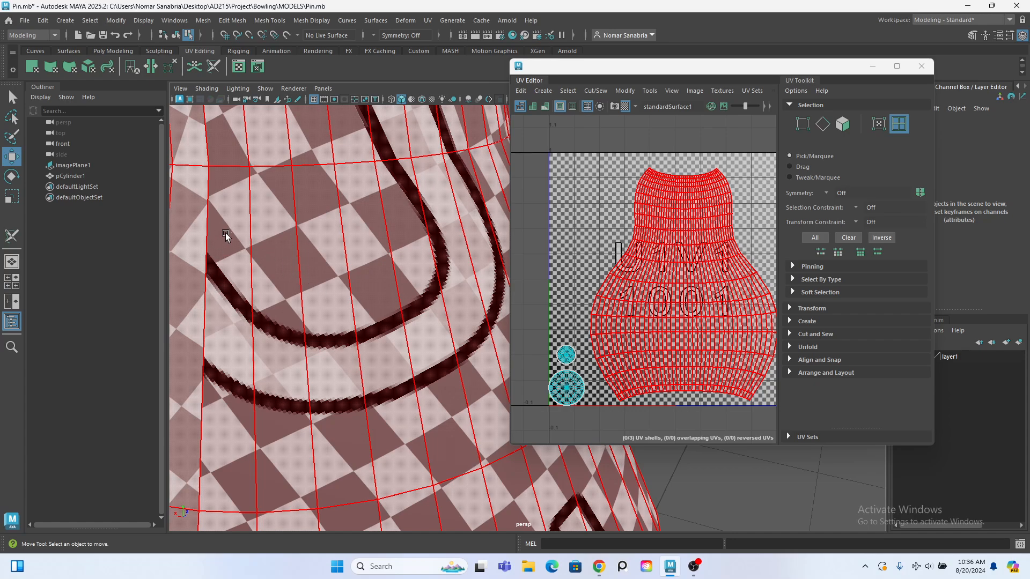
pyautogui.scroll(-5, 226, 236)
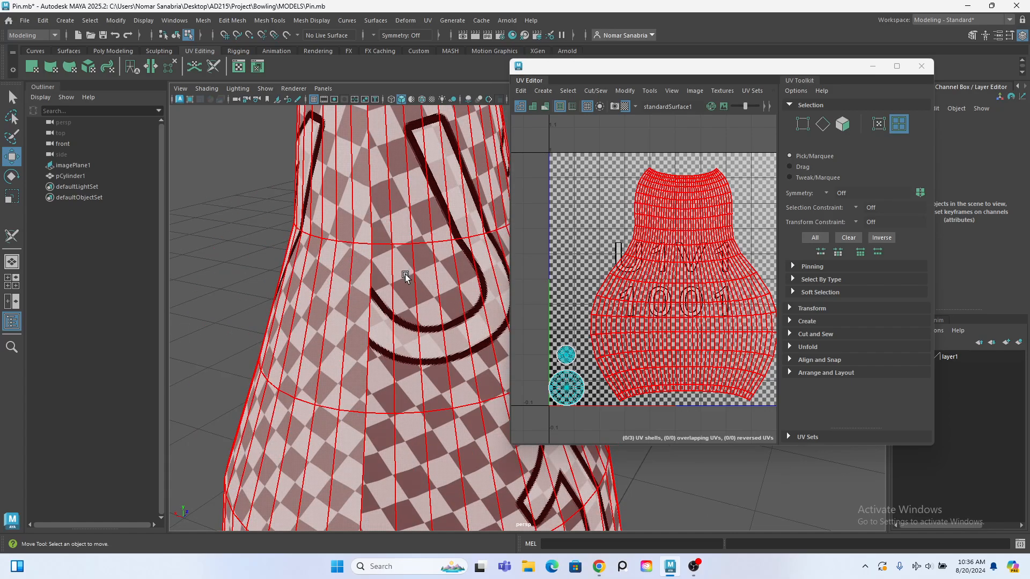
pyautogui.scroll(-4, 397, 284)
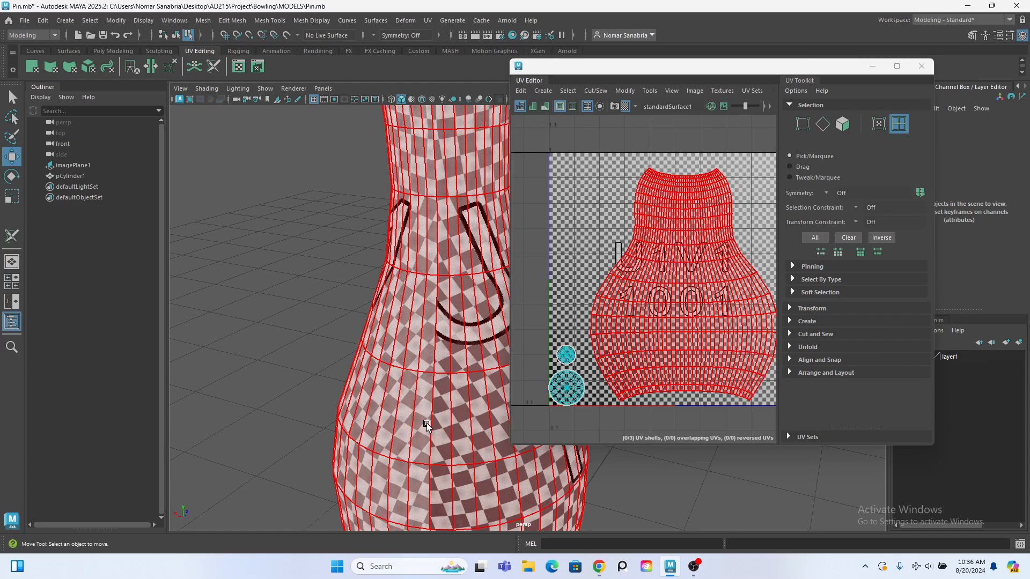
# Check the checker pattern over the whole bowling pin from above and from the side opposite the seam
pyautogui.scroll(-5, 434, 332)
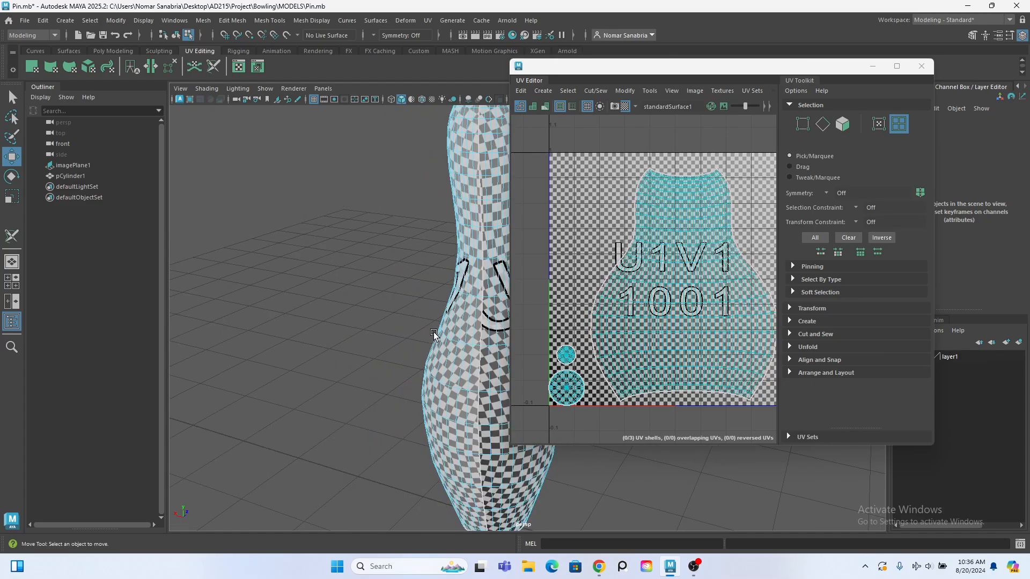
pyautogui.keyDown('alt'); pyautogui.moveTo(459, 304); pyautogui.dragTo(394, 357, button='middle'); pyautogui.keyUp('alt')
pyautogui.keyDown('alt'); pyautogui.moveTo(394, 356); pyautogui.dragTo(438, 494); pyautogui.keyUp('alt')
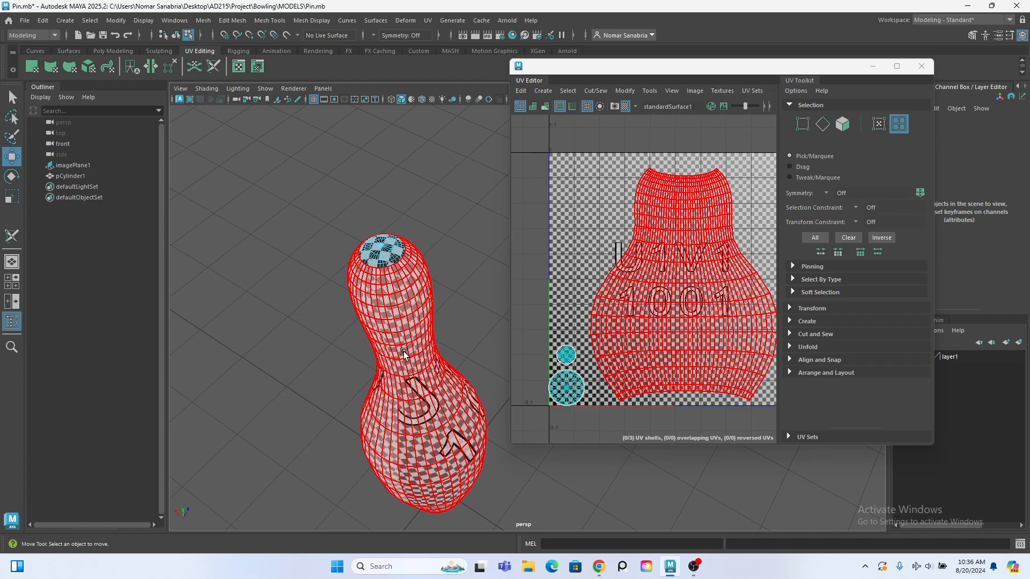
pyautogui.click(443, 470)
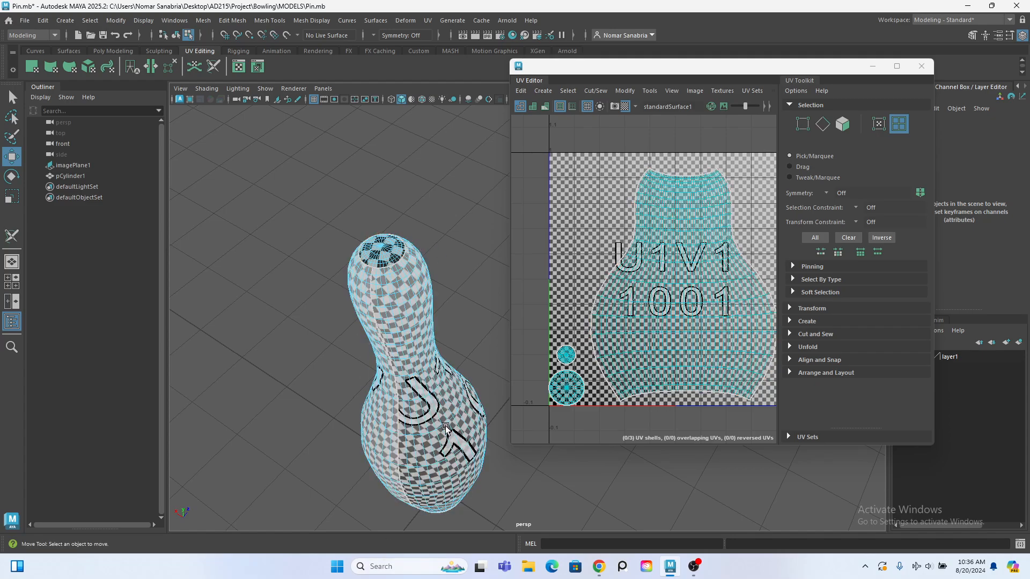
pyautogui.keyDown('alt'); pyautogui.moveTo(443, 470); pyautogui.dragTo(361, 346); pyautogui.keyUp('alt')
pyautogui.keyDown('alt'); pyautogui.moveTo(363, 343); pyautogui.dragTo(353, 285, button='middle'); pyautogui.keyUp('alt')
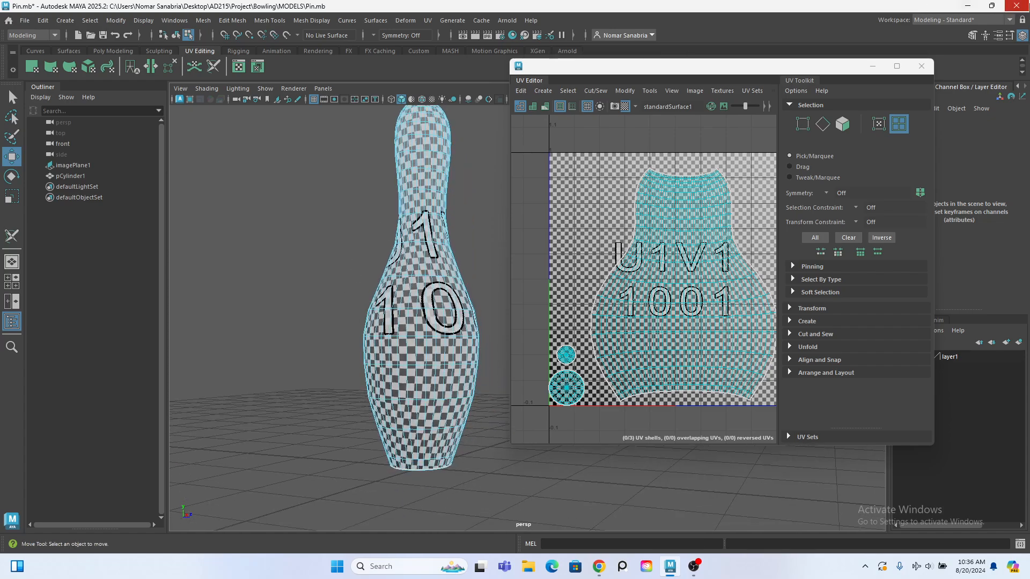
# Close the UV Editor and return the bowling pin to object mode
pyautogui.scroll(-3, 569, 226)
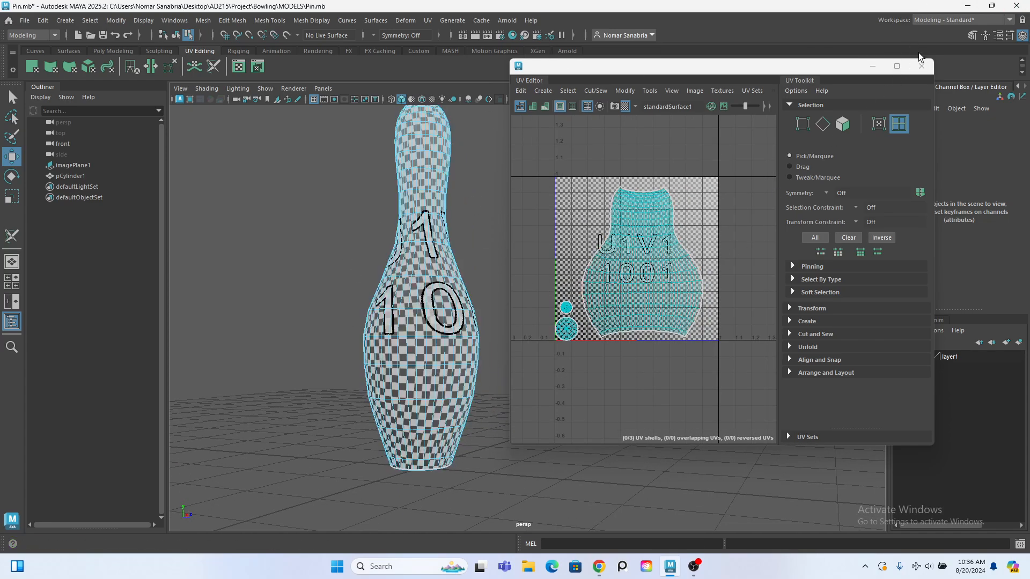
pyautogui.moveTo(783, 71); pyautogui.dragTo(689, 145)
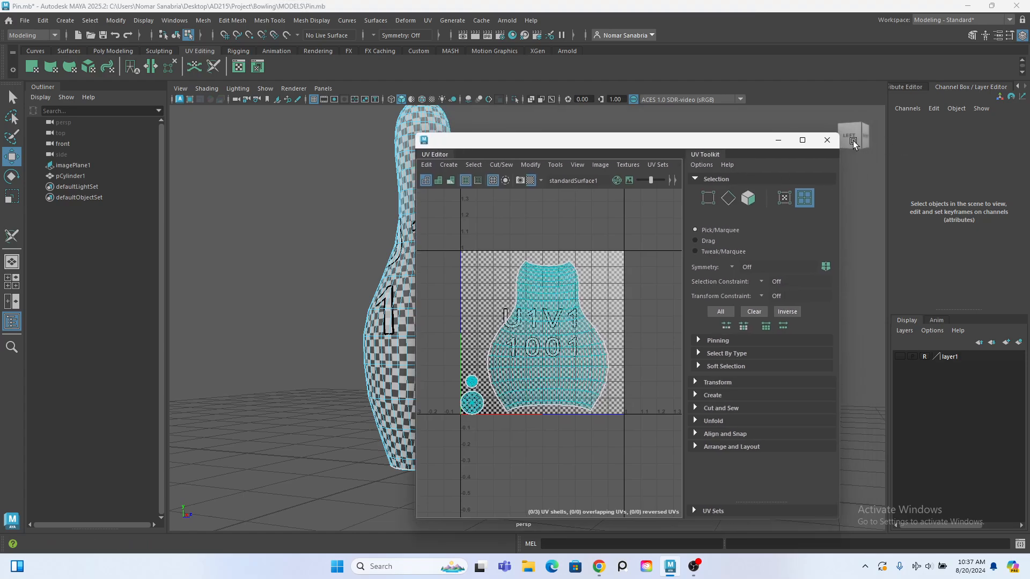
pyautogui.click(834, 145)
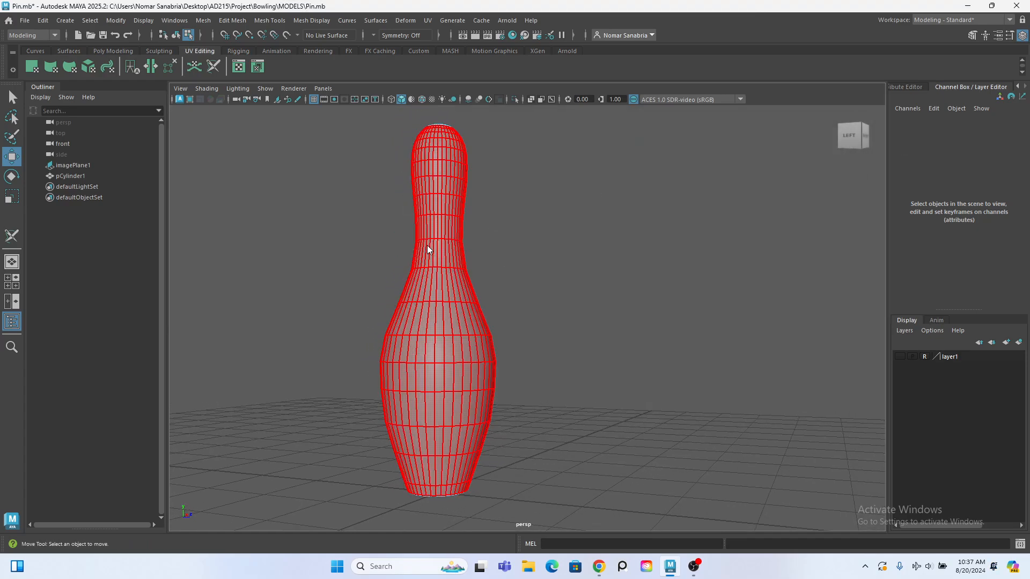
pyautogui.moveTo(427, 246); pyautogui.dragTo(671, 110, button='right')
pyautogui.click(512, 210)
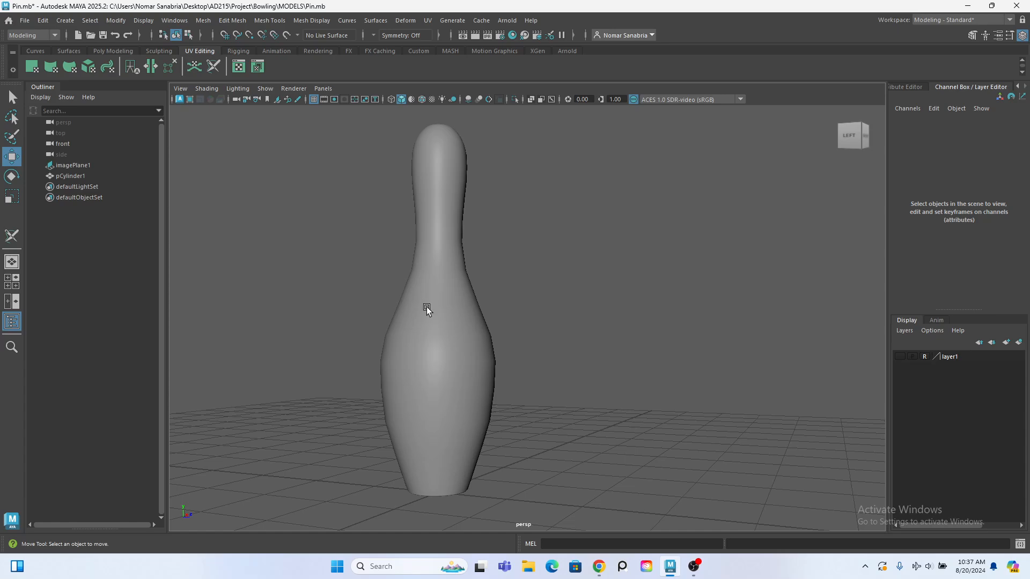
# Select the bowling pin, delete its construction history and center its pivot
pyautogui.click(427, 307)
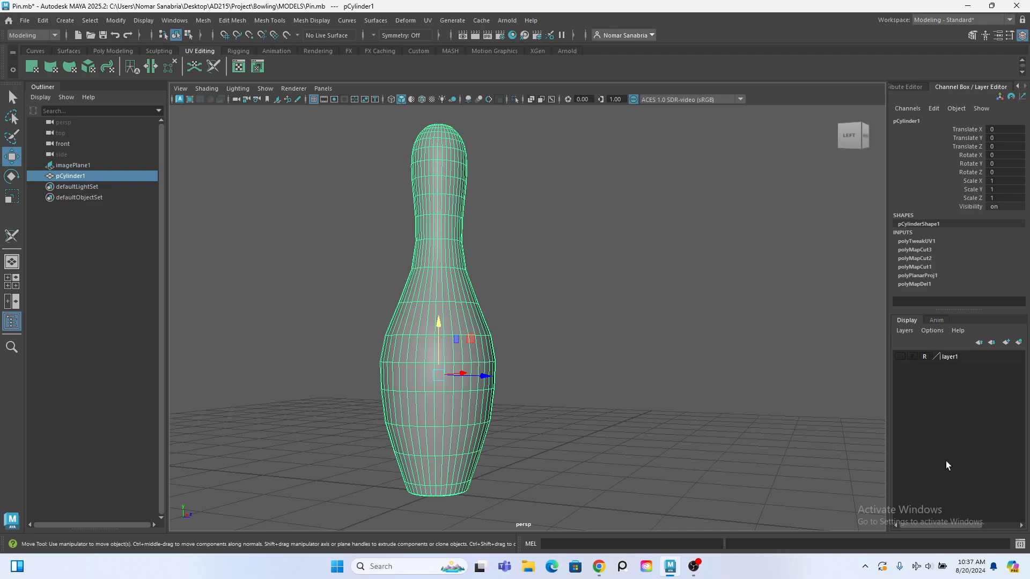
pyautogui.click(117, 50)
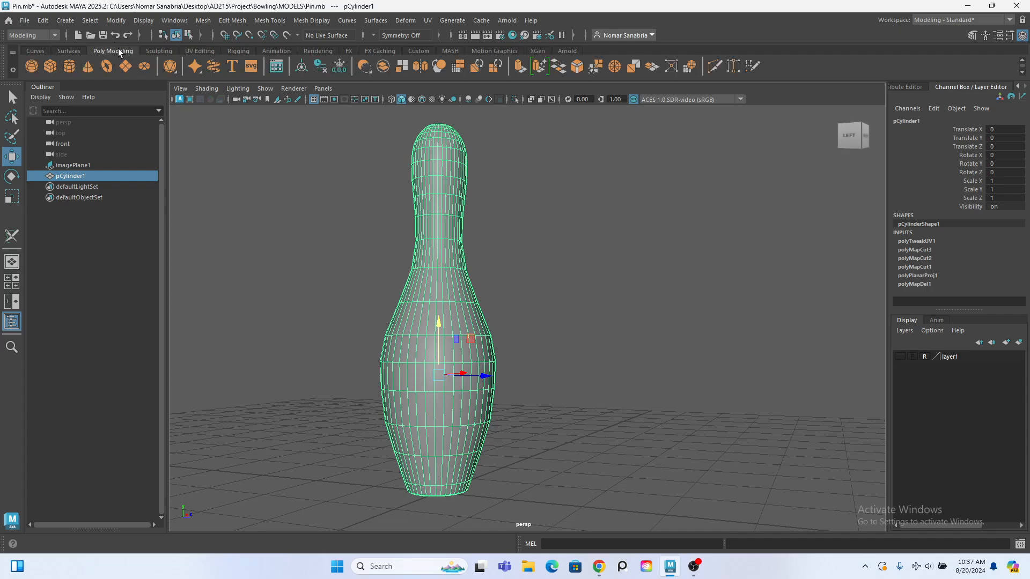
pyautogui.click(324, 67)
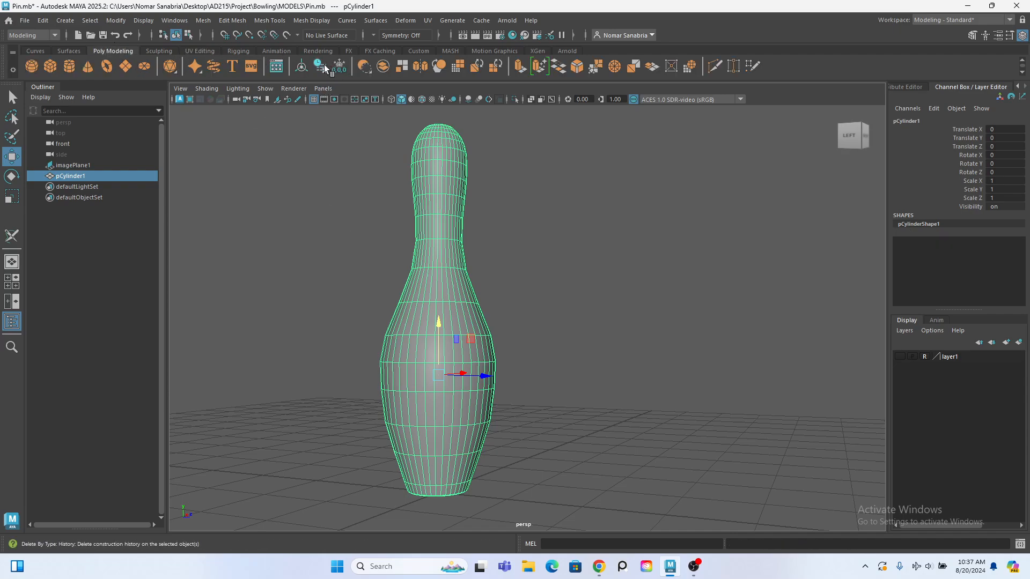
pyautogui.click(300, 68)
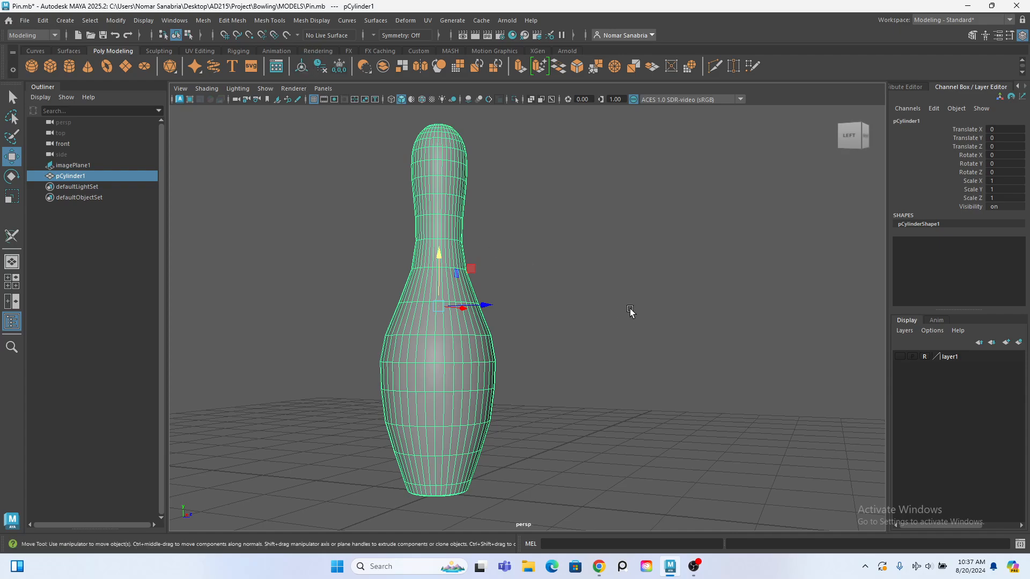
# Lower the bowling pin to a Translate Y of -0.02 and freeze its transformations
pyautogui.keyDown('alt'); pyautogui.moveTo(630, 309); pyautogui.dragTo(661, 293, button='middle'); pyautogui.keyUp('alt')
pyautogui.scroll(1, 661, 293)
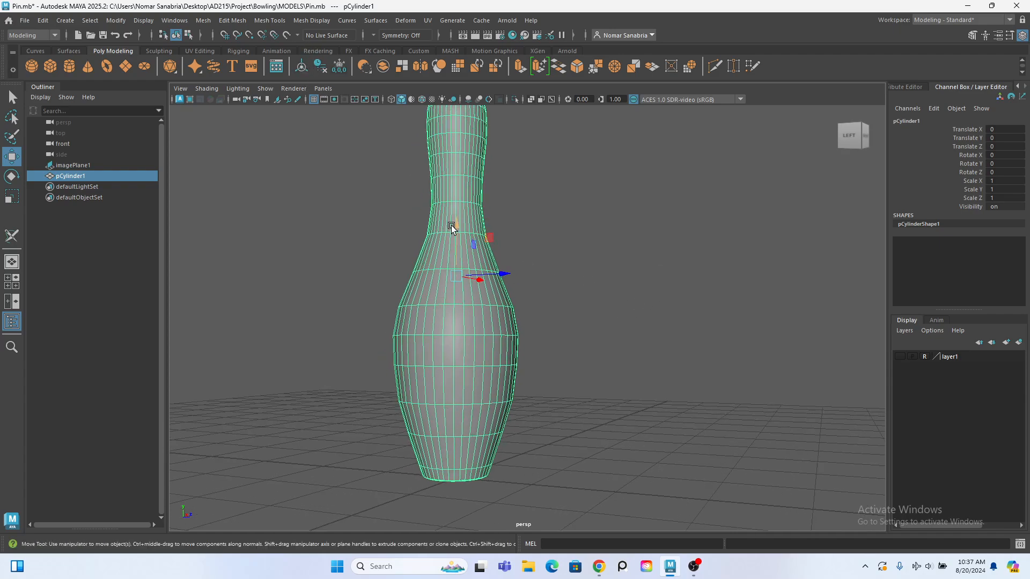
pyautogui.moveTo(451, 228); pyautogui.dragTo(453, 231)
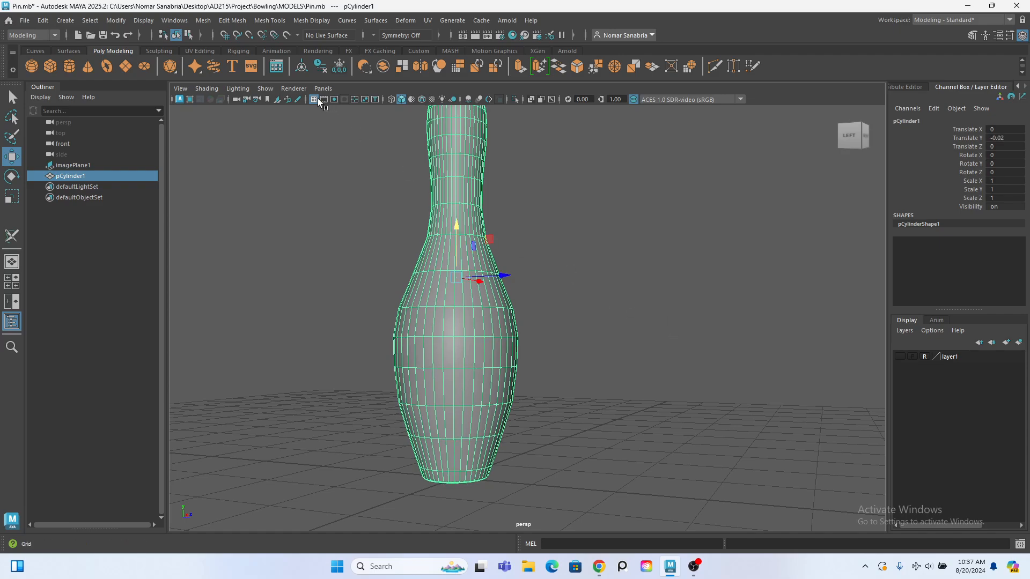
pyautogui.click(341, 68)
pyautogui.keyDown('alt'); pyautogui.moveTo(701, 384); pyautogui.dragTo(694, 416, button='middle'); pyautogui.keyUp('alt')
pyautogui.scroll(-2, 694, 416)
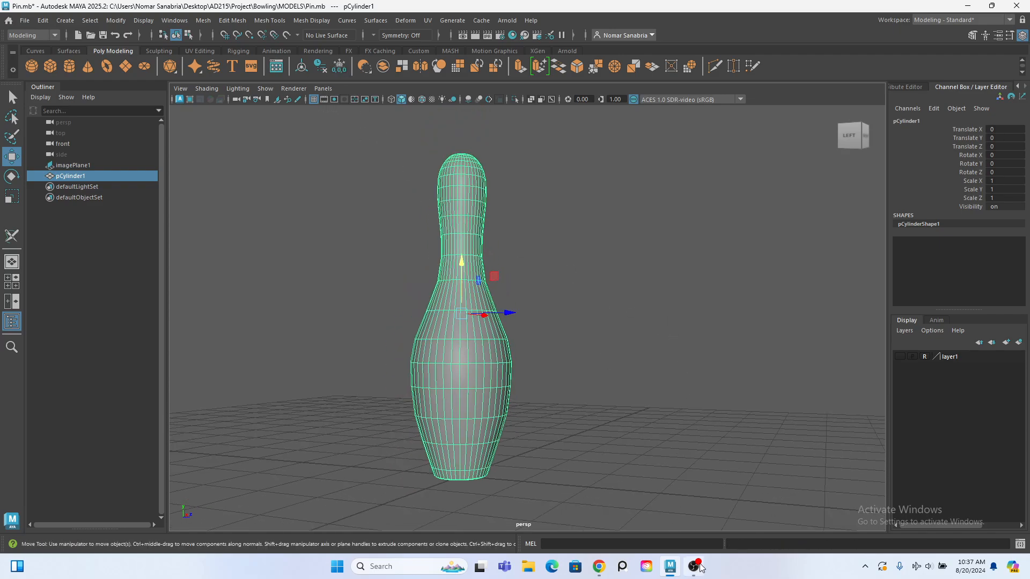